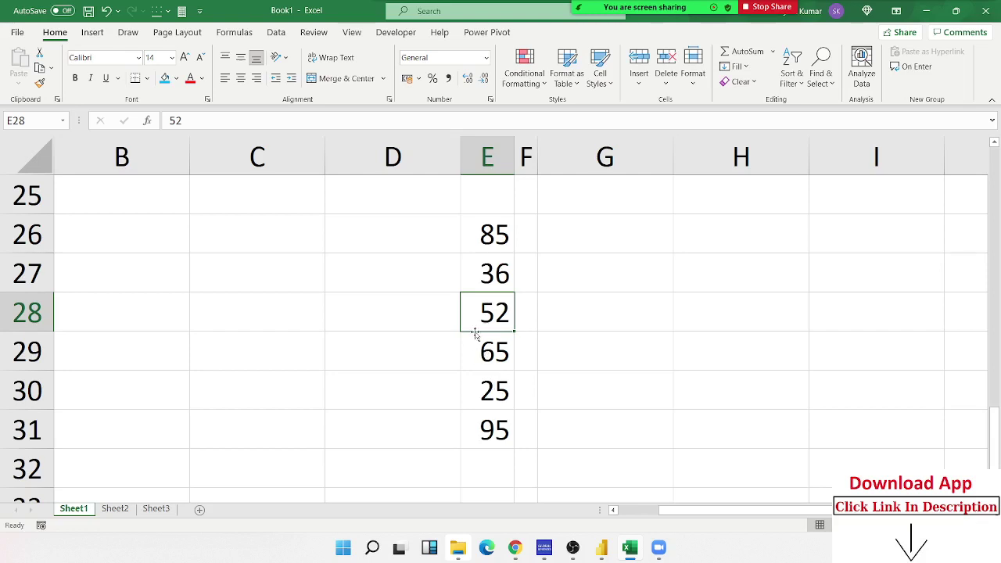
Mark up the value 85 with on-screen annotation, then erase all drawings and close the tools
{"action": "left_click", "coordinate": [656, 376]}
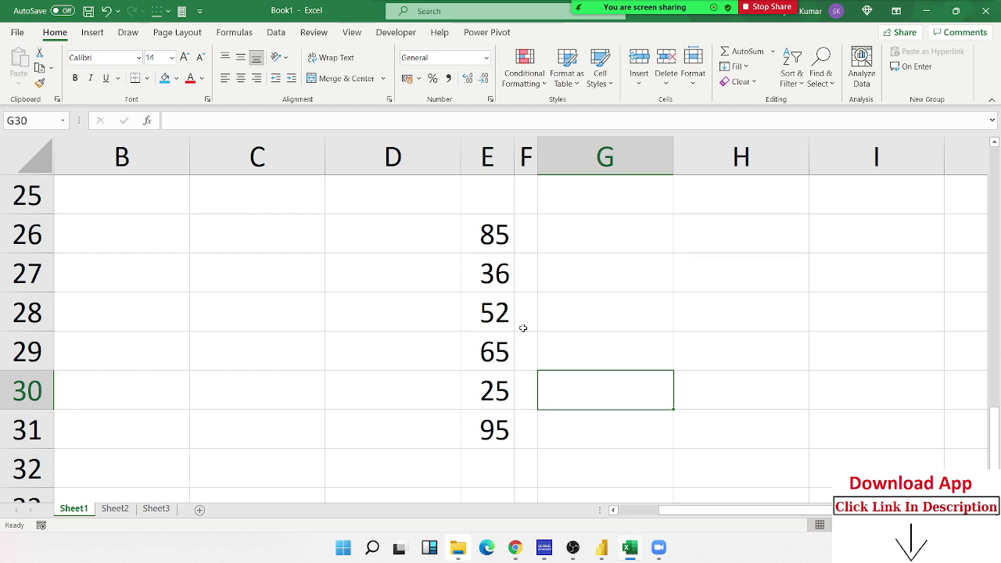
{"action": "mouse_move", "coordinate": [646, 7]}
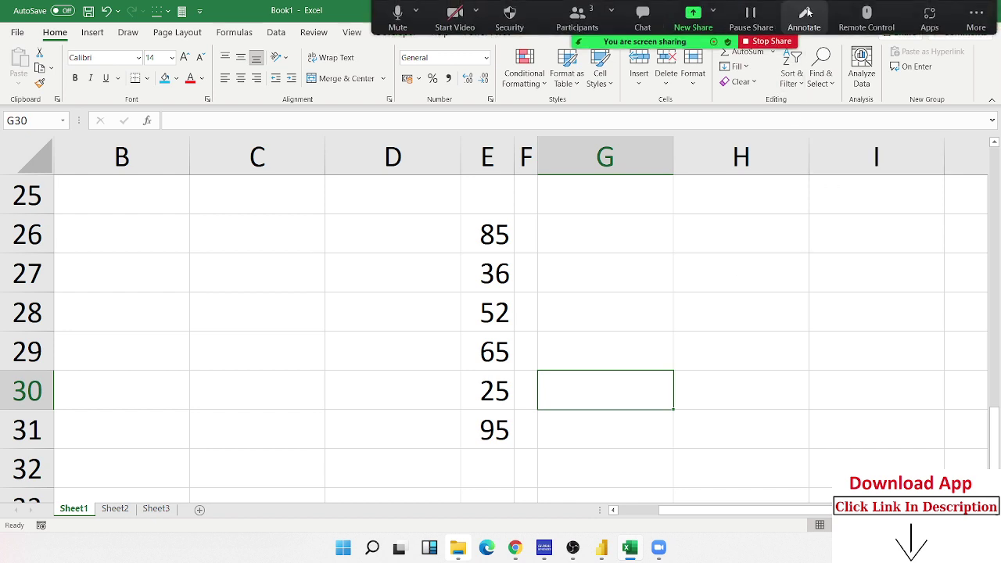
{"action": "left_click", "coordinate": [804, 11]}
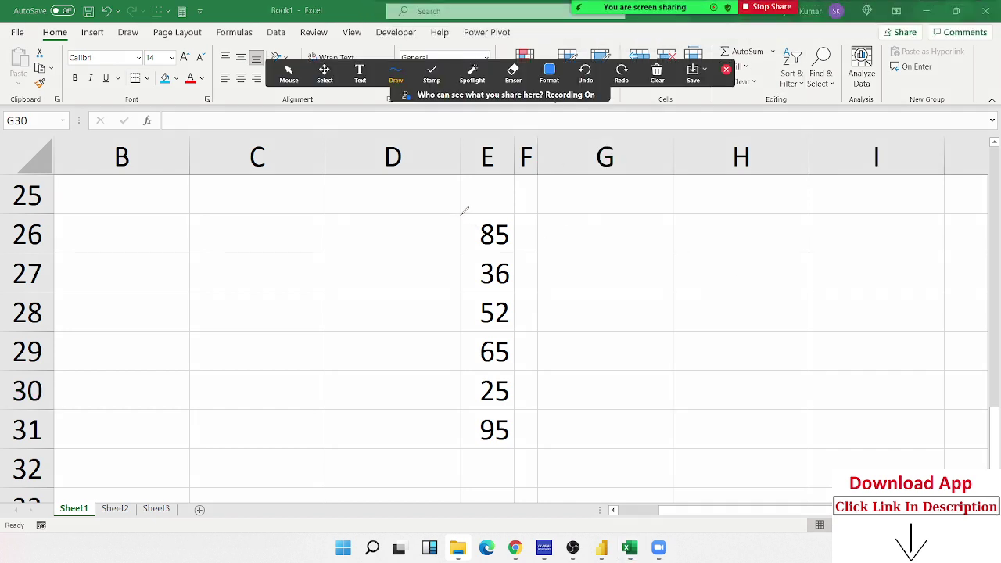
{"action": "mouse_move", "coordinate": [460, 215]}
{"action": "left_mouse_down"}
{"action": "mouse_move", "coordinate": [511, 246]}
{"action": "mouse_move", "coordinate": [495, 232]}
{"action": "mouse_move", "coordinate": [475, 250]}
{"action": "mouse_move", "coordinate": [463, 290]}
{"action": "mouse_move", "coordinate": [513, 256]}
{"action": "left_mouse_up"}
{"action": "left_click", "coordinate": [657, 72]}
{"action": "left_click", "coordinate": [676, 120]}
{"action": "left_click", "coordinate": [726, 70]}
Give E27 thick red rising and falling diagonal borders through Format Cells
{"action": "left_click", "coordinate": [498, 277]}
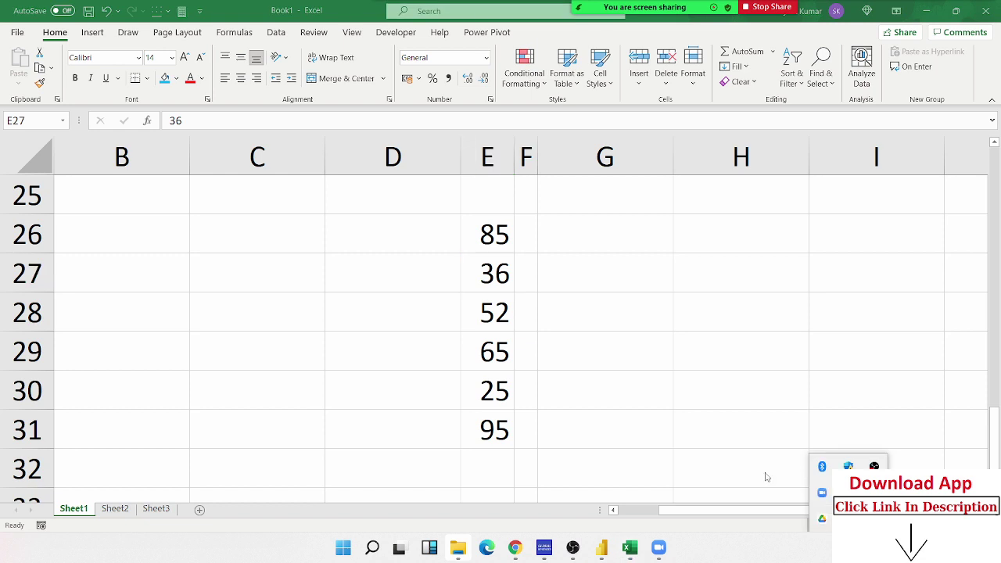
{"action": "right_click", "coordinate": [501, 284]}
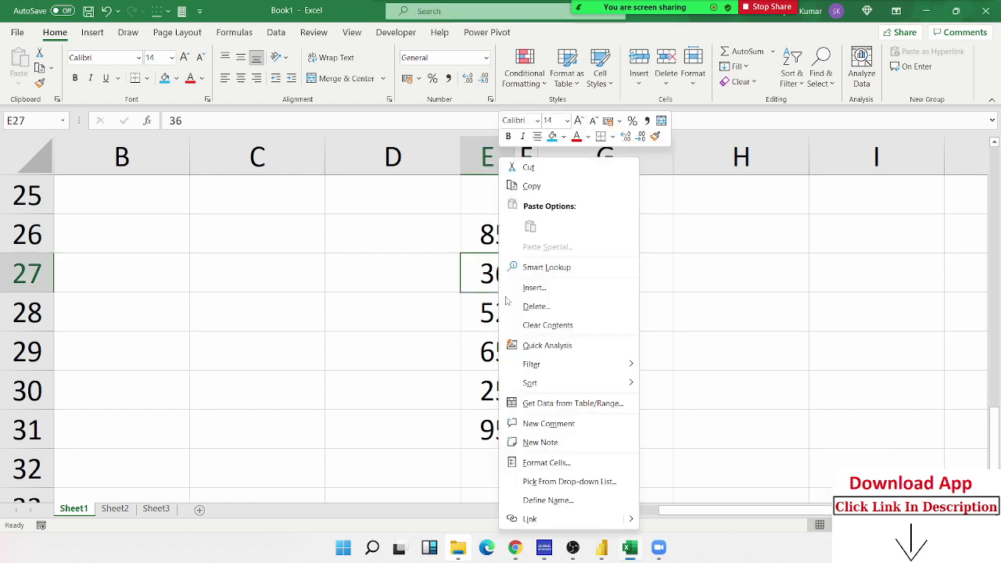
{"action": "left_click", "coordinate": [542, 464]}
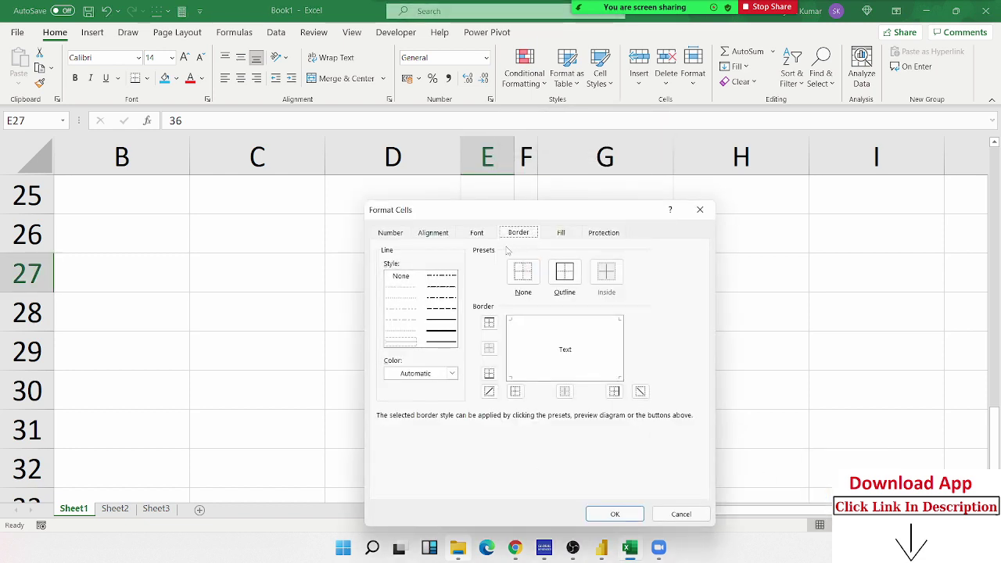
{"action": "left_click", "coordinate": [452, 373]}
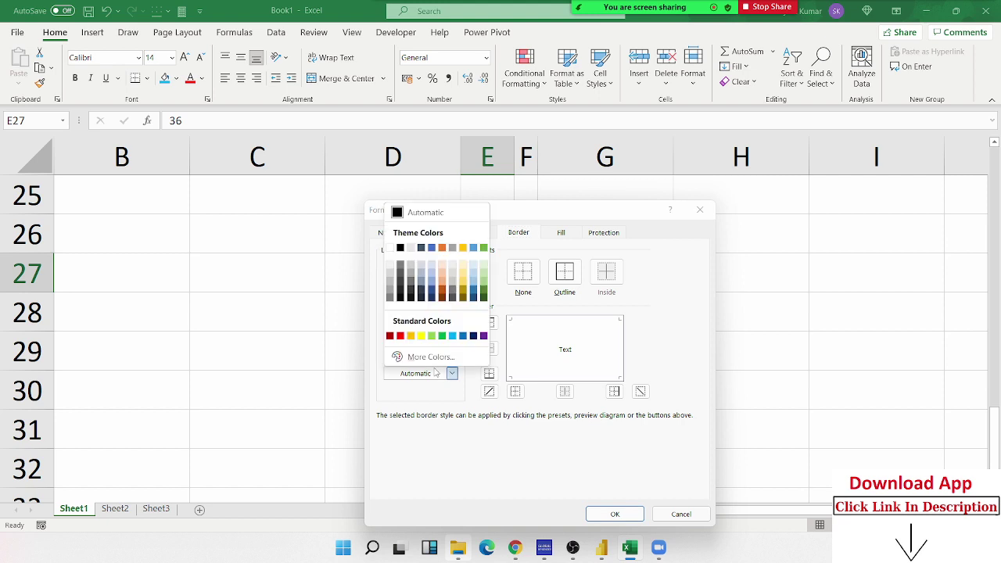
{"action": "left_click", "coordinate": [401, 338]}
{"action": "left_click", "coordinate": [441, 331]}
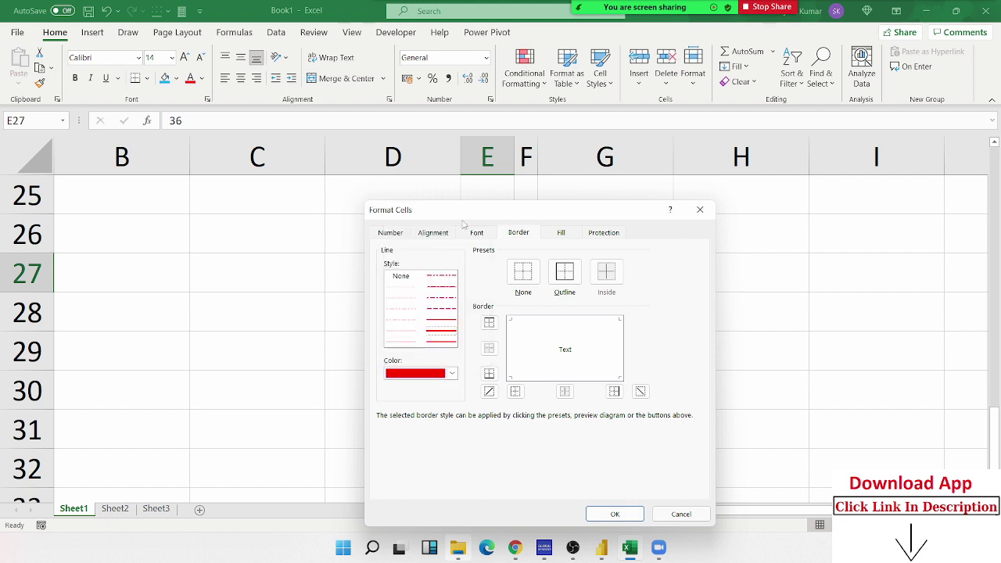
{"action": "mouse_move", "coordinate": [472, 211]}
{"action": "left_mouse_down"}
{"action": "mouse_move", "coordinate": [599, 195]}
{"action": "mouse_move", "coordinate": [651, 171]}
{"action": "left_mouse_up"}
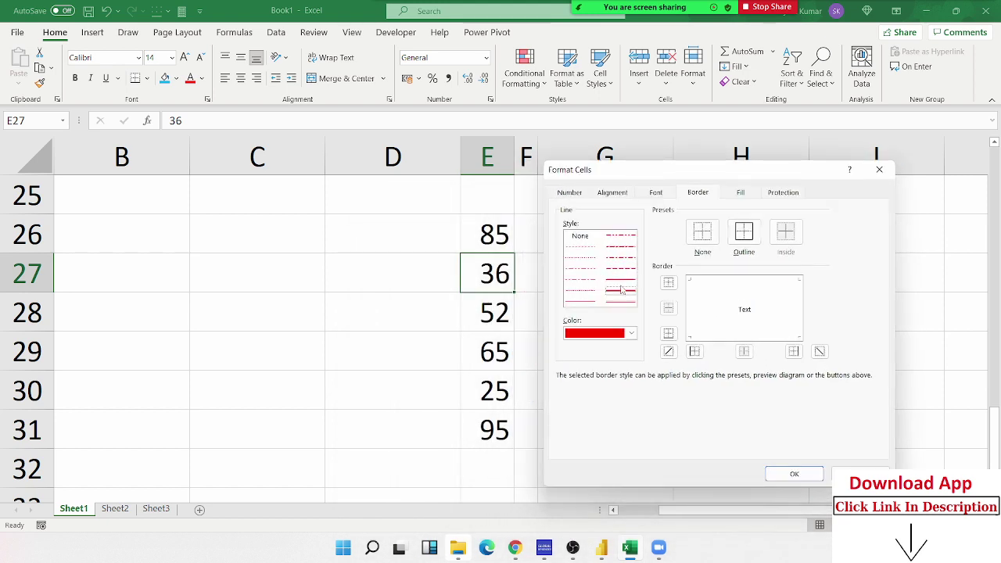
{"action": "left_click", "coordinate": [669, 353]}
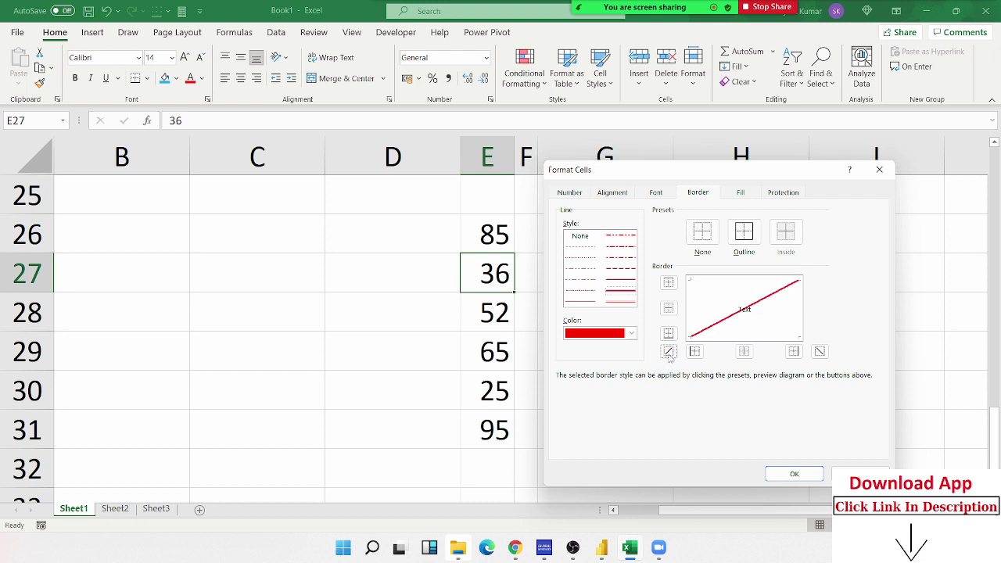
{"action": "left_click", "coordinate": [819, 352]}
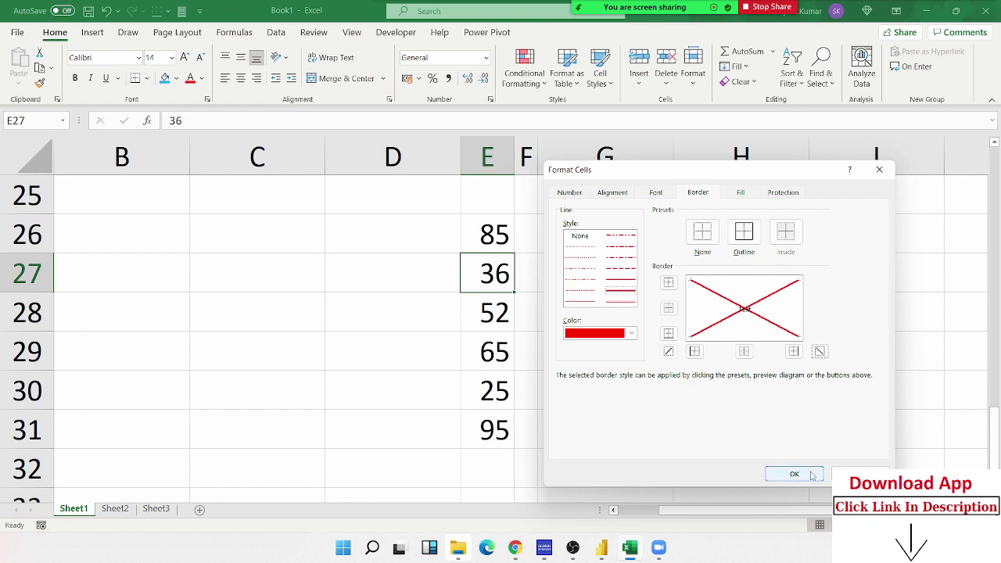
{"action": "left_click", "coordinate": [812, 475]}
{"action": "left_click", "coordinate": [528, 365]}
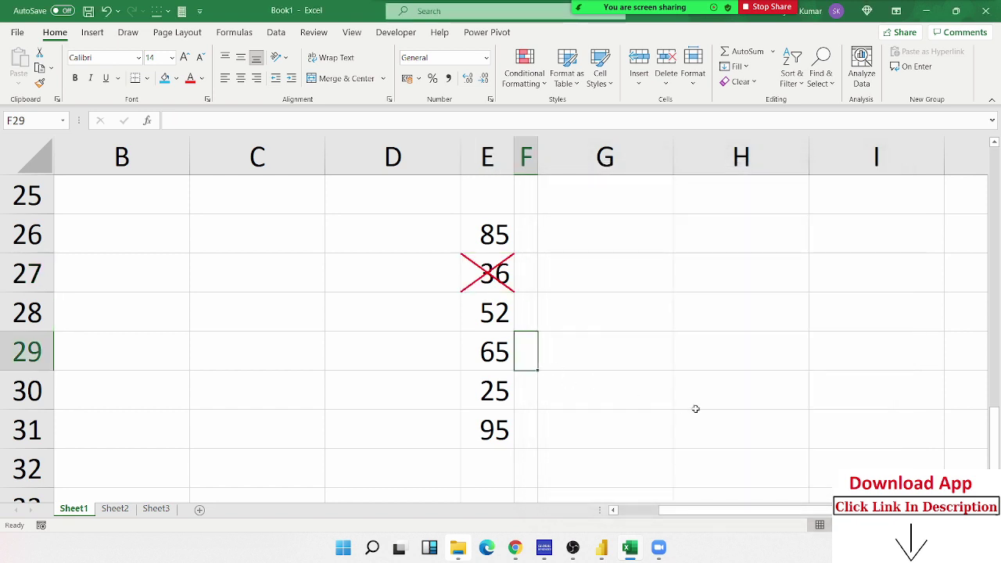
Repeat the red diagonal cross on E29 (65) and E31 (95) with F4
{"action": "left_click", "coordinate": [485, 361]}
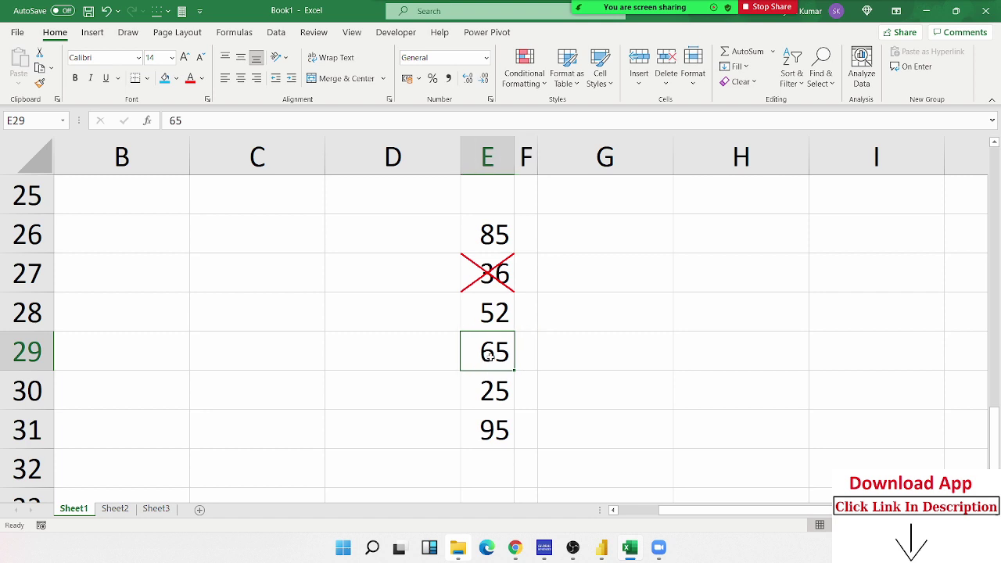
{"action": "key", "text": "F4"}
{"action": "left_click", "coordinate": [497, 437]}
{"action": "key", "text": "F4"}
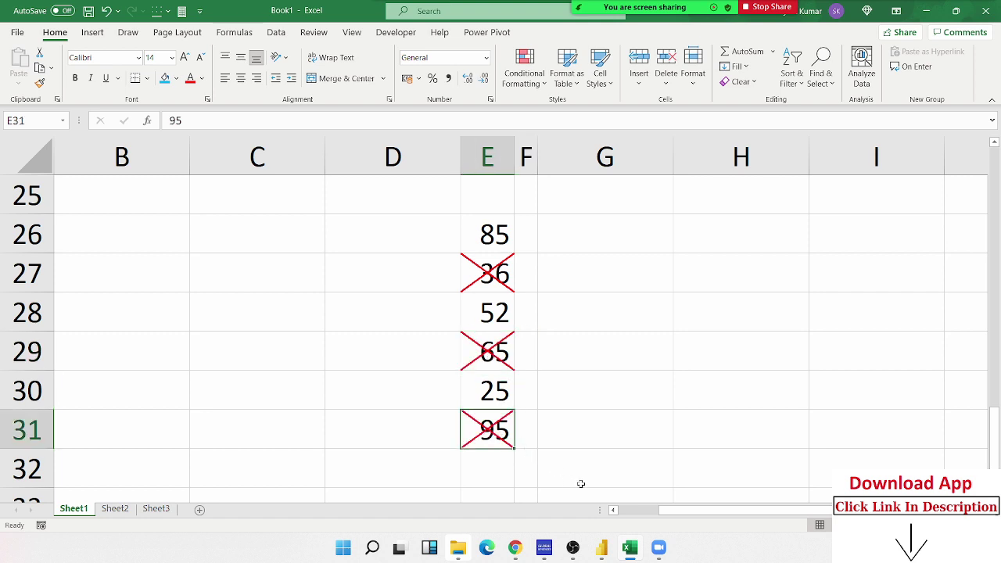
Enter the text F4 in cell C28
{"action": "left_click", "coordinate": [252, 334]}
{"action": "type", "text": "F"}
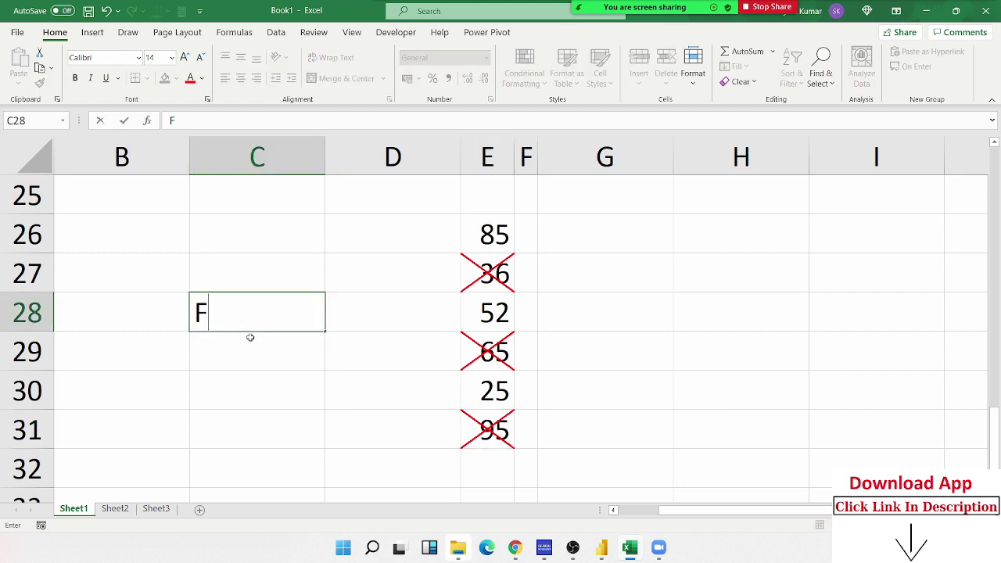
{"action": "type", "text": "4"}
{"action": "key", "text": "Return"}
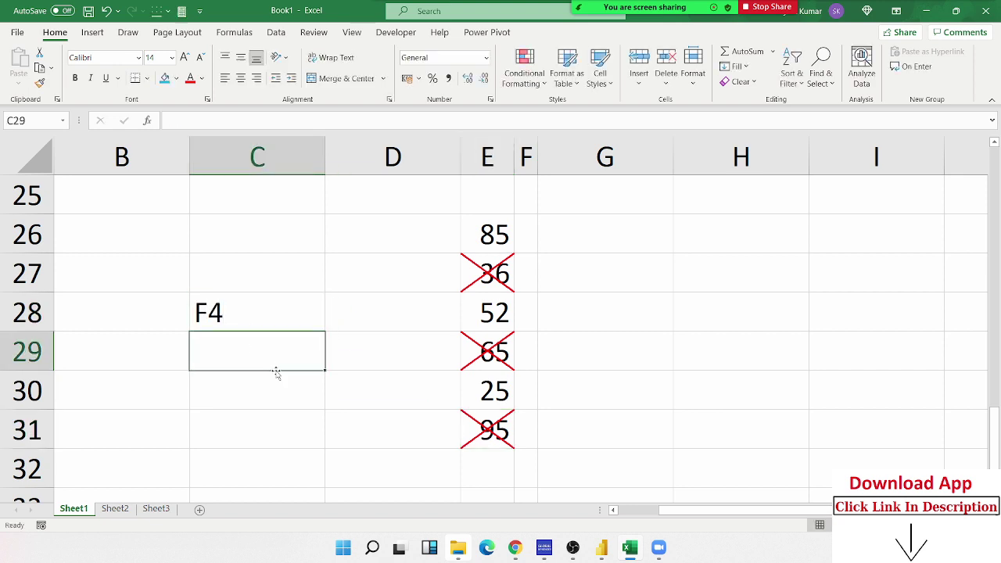
{"action": "left_click", "coordinate": [214, 303]}
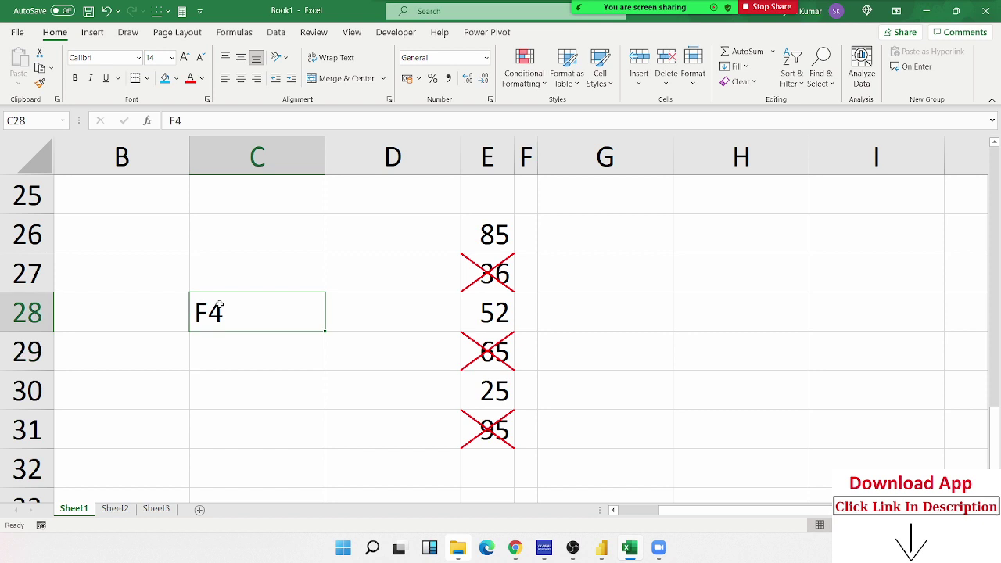
{"action": "left_click", "coordinate": [584, 349]}
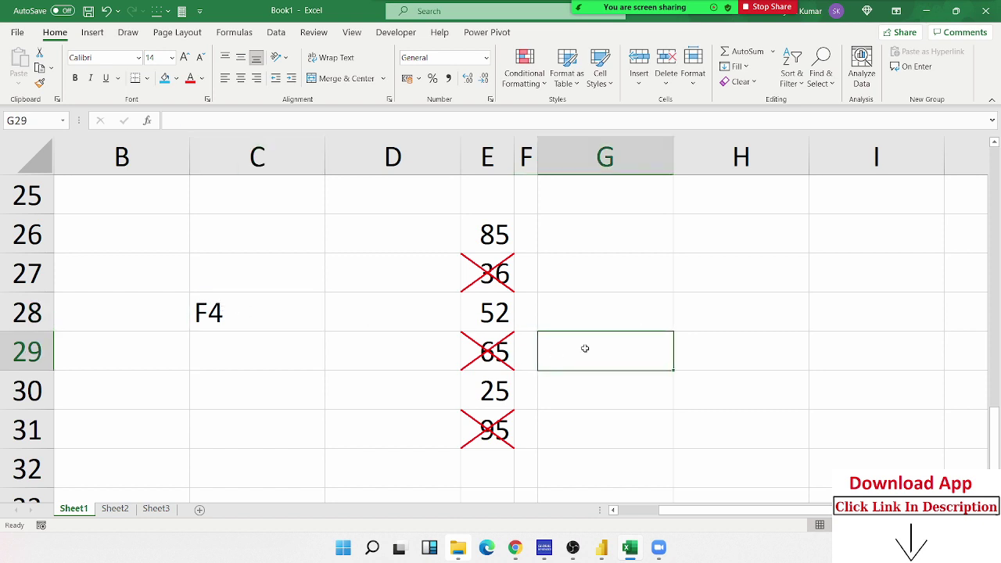
{"action": "left_click", "coordinate": [488, 315]}
Give E28 (52) a thick light green left border and rising diagonal
{"action": "right_click", "coordinate": [487, 315]}
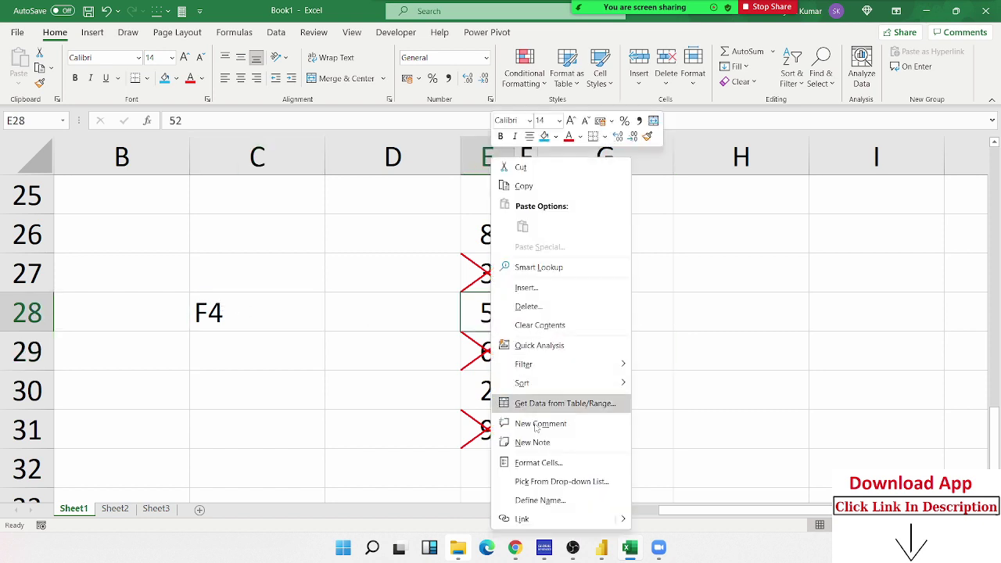
{"action": "left_click", "coordinate": [538, 467]}
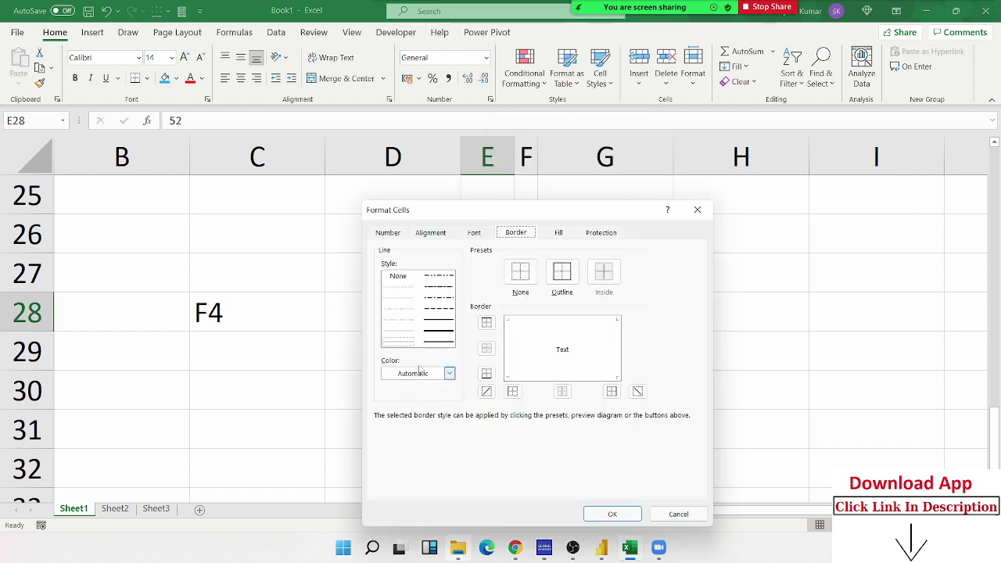
{"action": "left_click", "coordinate": [450, 373]}
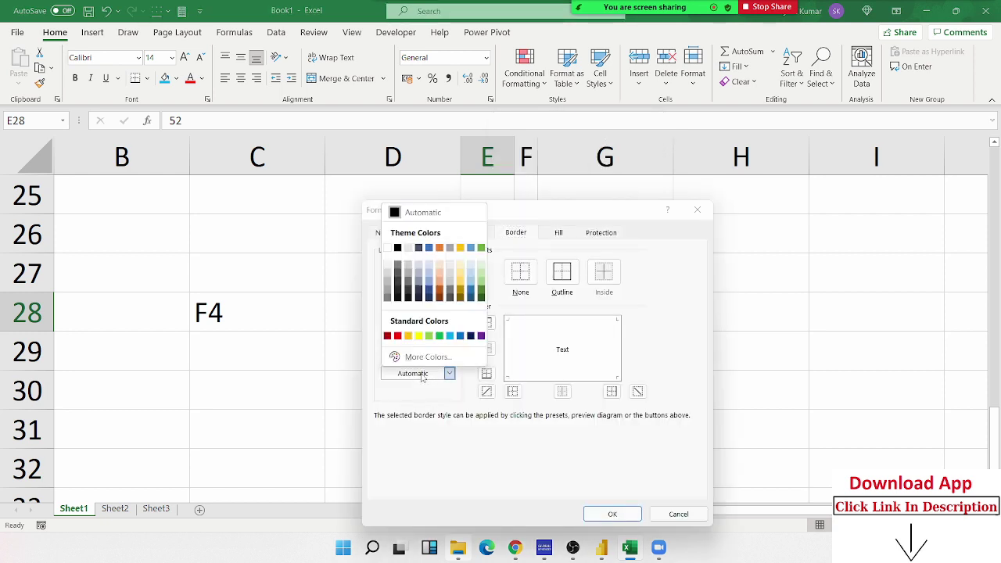
{"action": "left_click", "coordinate": [429, 335]}
{"action": "left_click", "coordinate": [438, 331]}
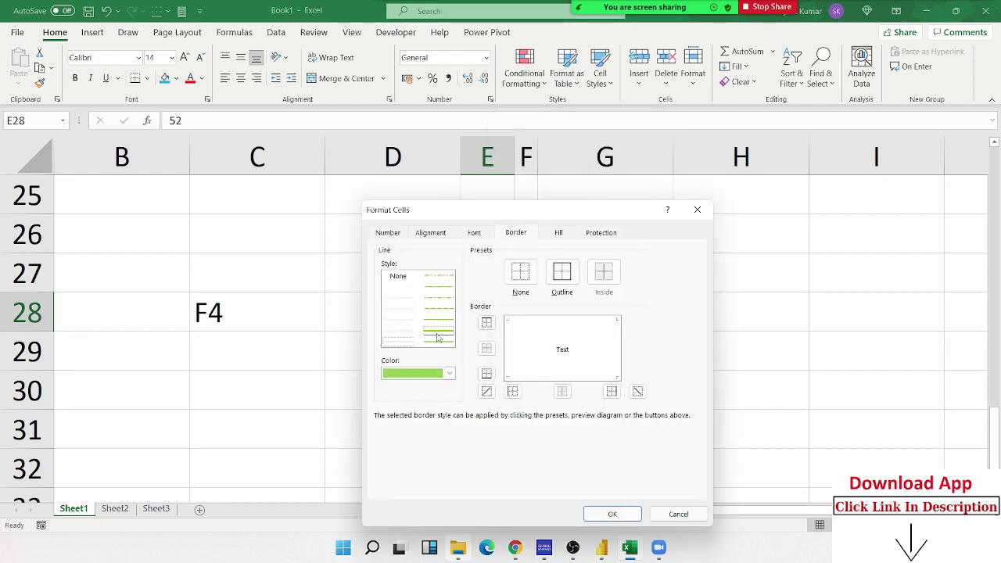
{"action": "left_click", "coordinate": [513, 391]}
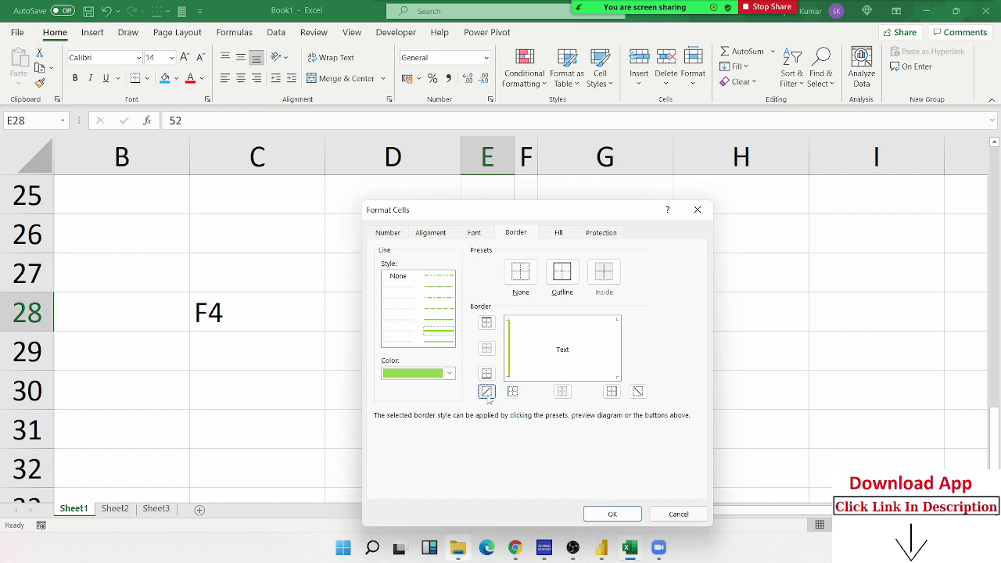
{"action": "left_click", "coordinate": [487, 391]}
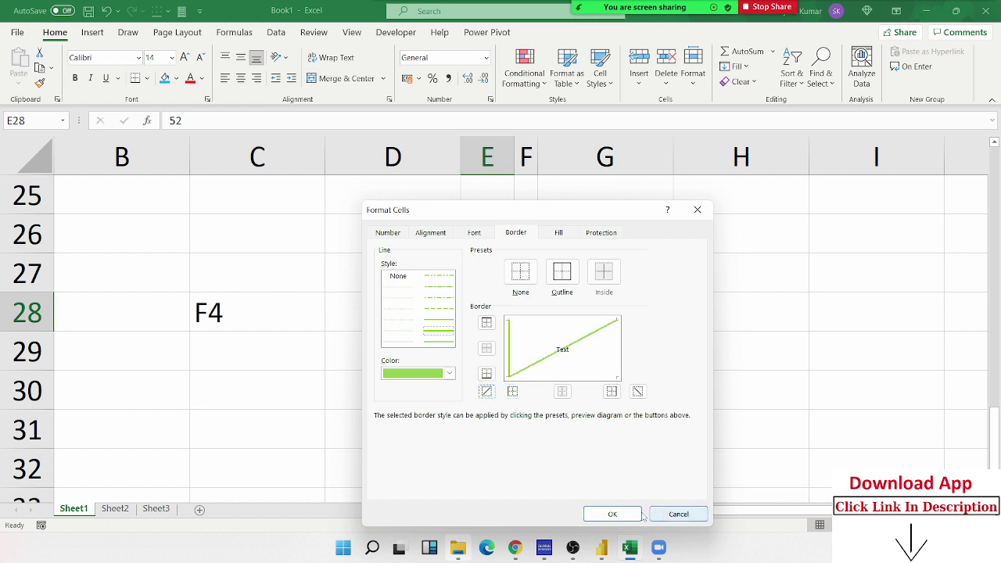
{"action": "left_click", "coordinate": [612, 514]}
{"action": "left_click", "coordinate": [611, 390]}
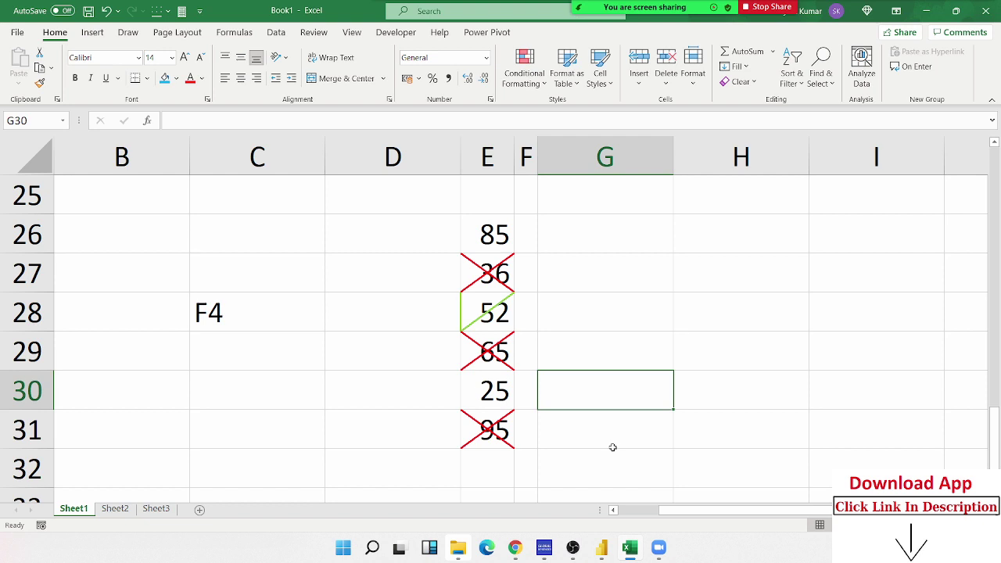
Apply the same thick light green left border and rising diagonal to E30 (25)
{"action": "right_click", "coordinate": [480, 391]}
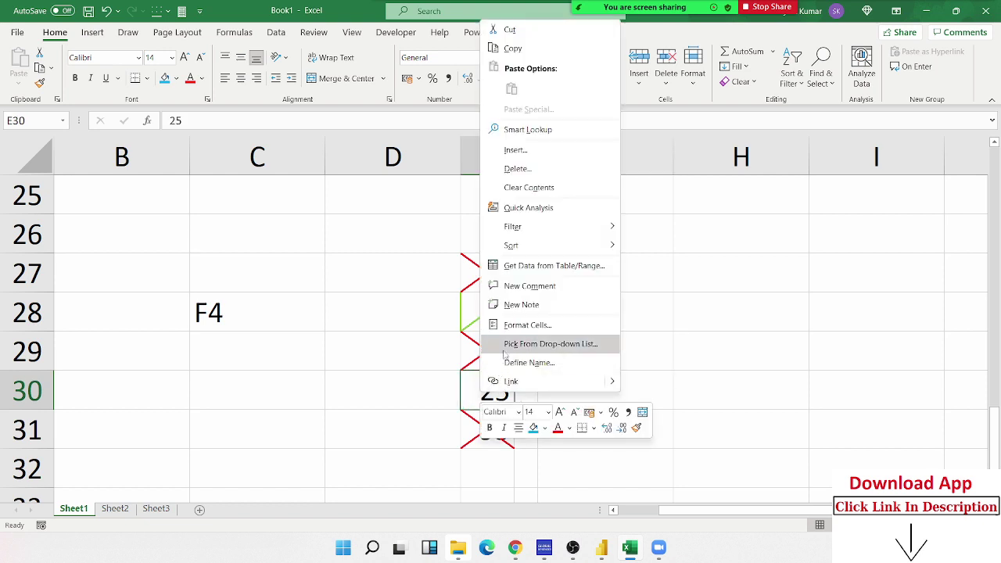
{"action": "left_click", "coordinate": [511, 327]}
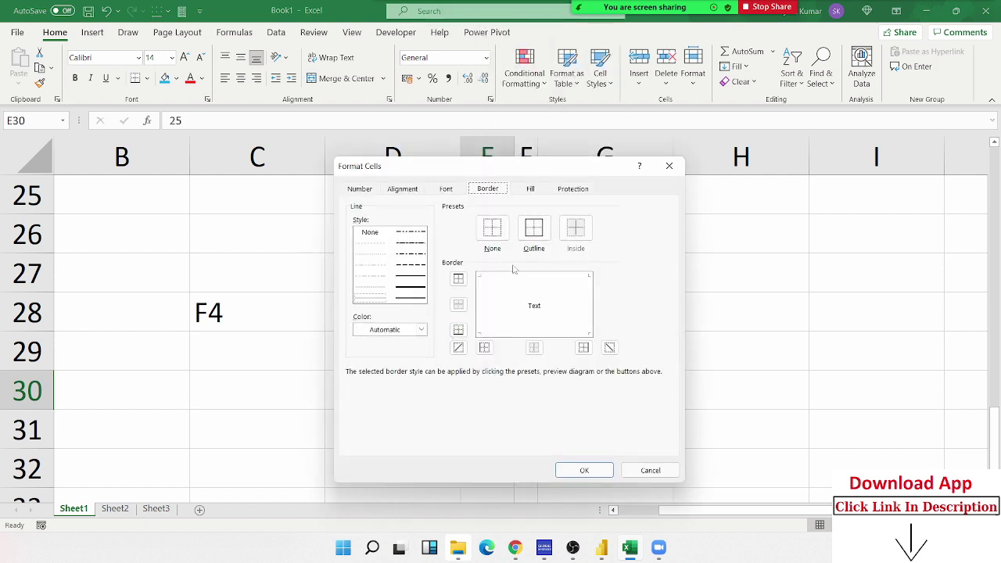
{"action": "left_click", "coordinate": [421, 329]}
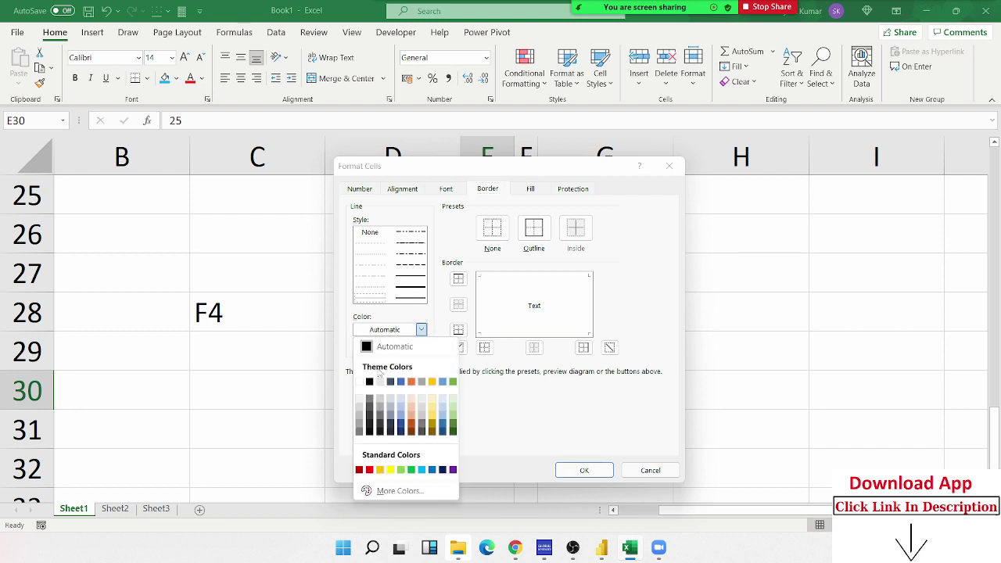
{"action": "left_click", "coordinate": [401, 469]}
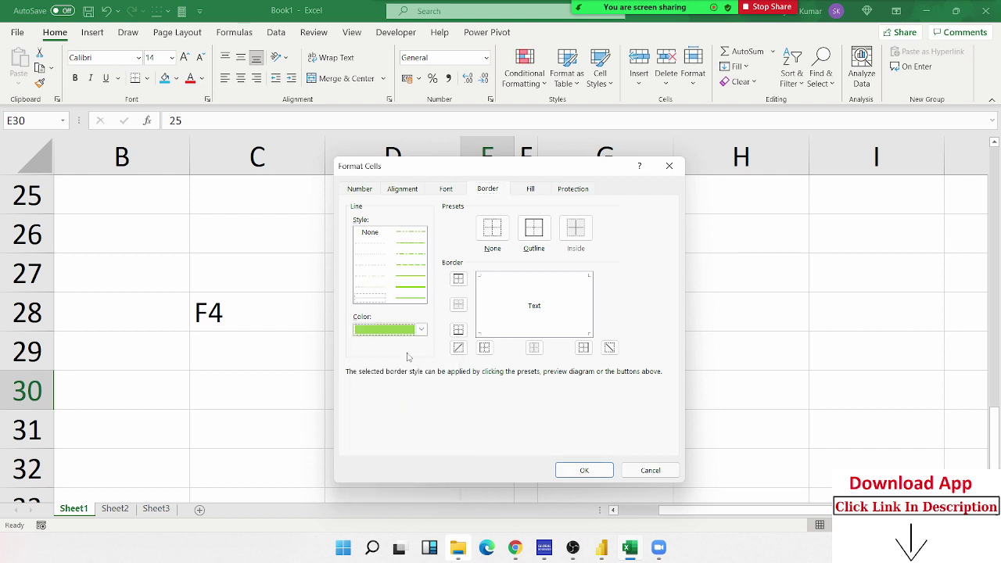
{"action": "left_click", "coordinate": [411, 288]}
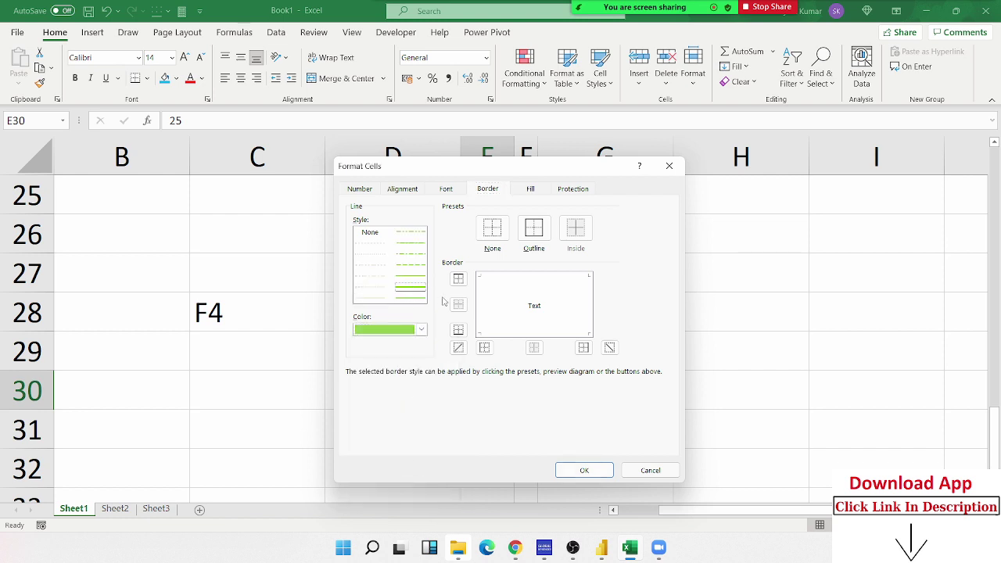
{"action": "left_click", "coordinate": [486, 351]}
{"action": "left_click", "coordinate": [457, 348]}
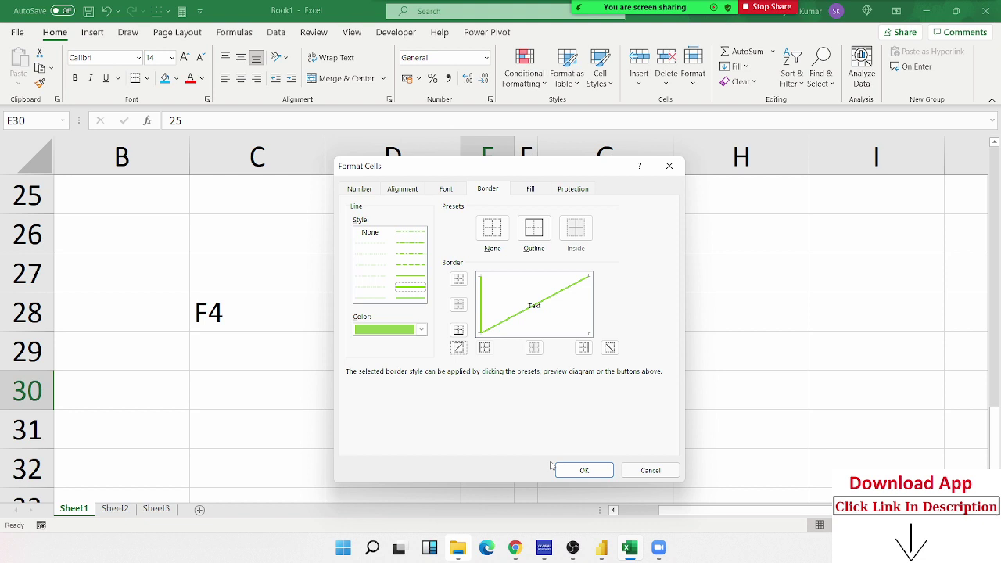
{"action": "left_click", "coordinate": [560, 474]}
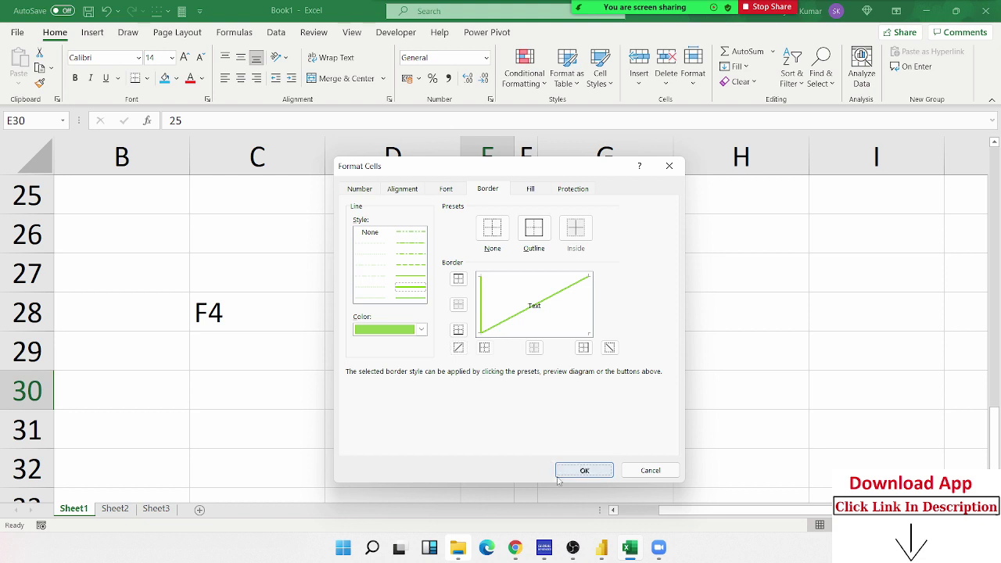
{"action": "left_click", "coordinate": [608, 364]}
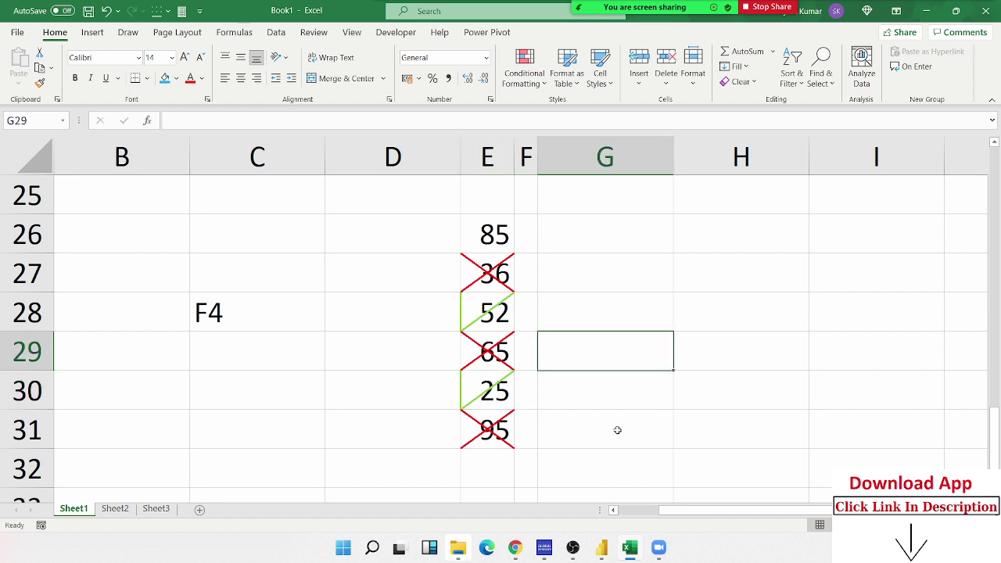
Type P in G26 and fill it down through G31 with Ctrl+D
{"action": "left_click_drag", "start_coordinate": [500, 236], "coordinate": [495, 430]}
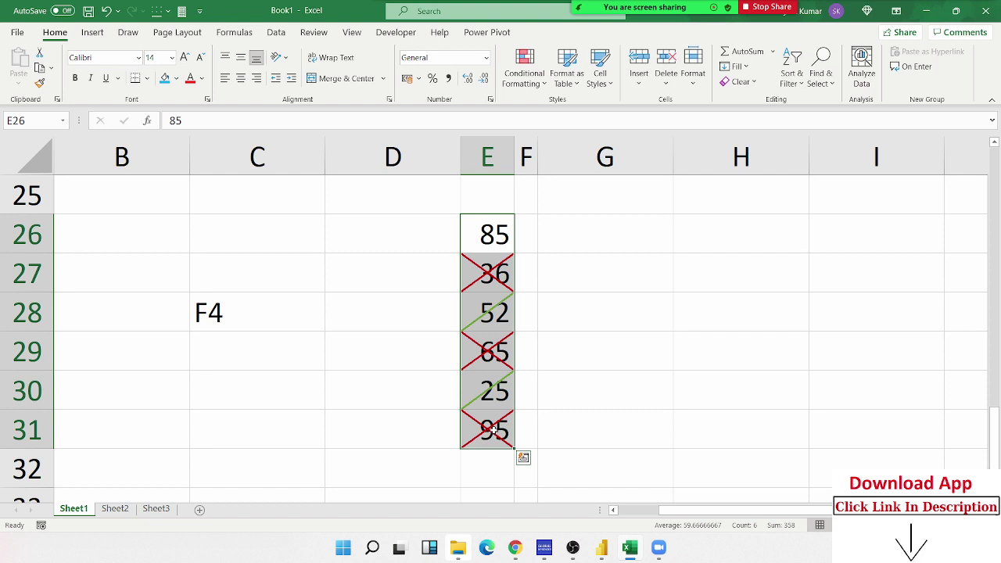
{"action": "key", "text": "Right"}
{"action": "key", "text": "Right"}
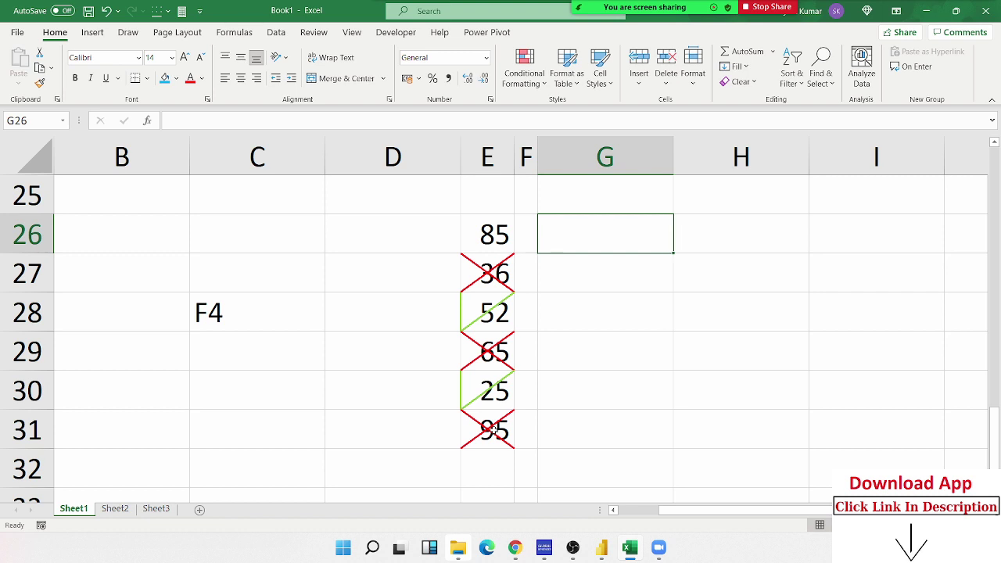
{"action": "type", "text": "P"}
{"action": "key", "text": "Return"}
{"action": "key", "text": "Up"}
{"action": "key", "text": "shift+Down"}
{"action": "key", "text": "shift+Down"}
{"action": "key", "text": "shift+Down"}
{"action": "key", "text": "shift+Down"}
{"action": "key", "text": "shift+Down"}
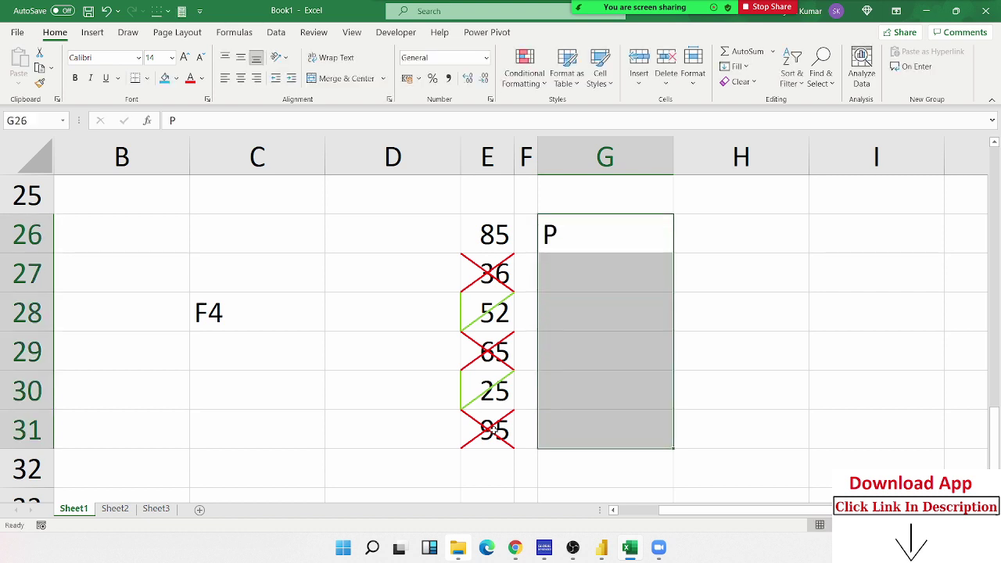
{"action": "key", "text": "ctrl+d"}
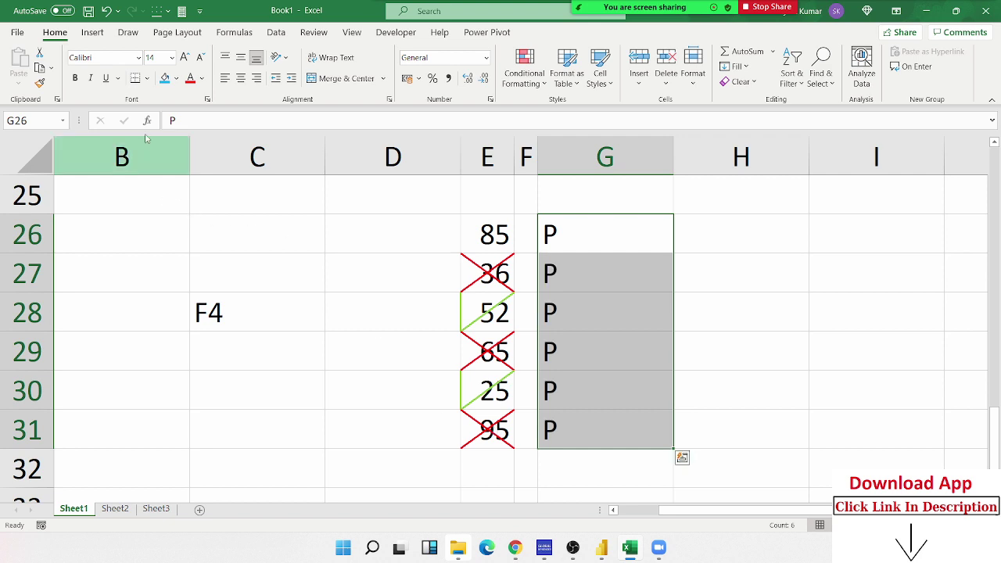
{"action": "left_click", "coordinate": [130, 58]}
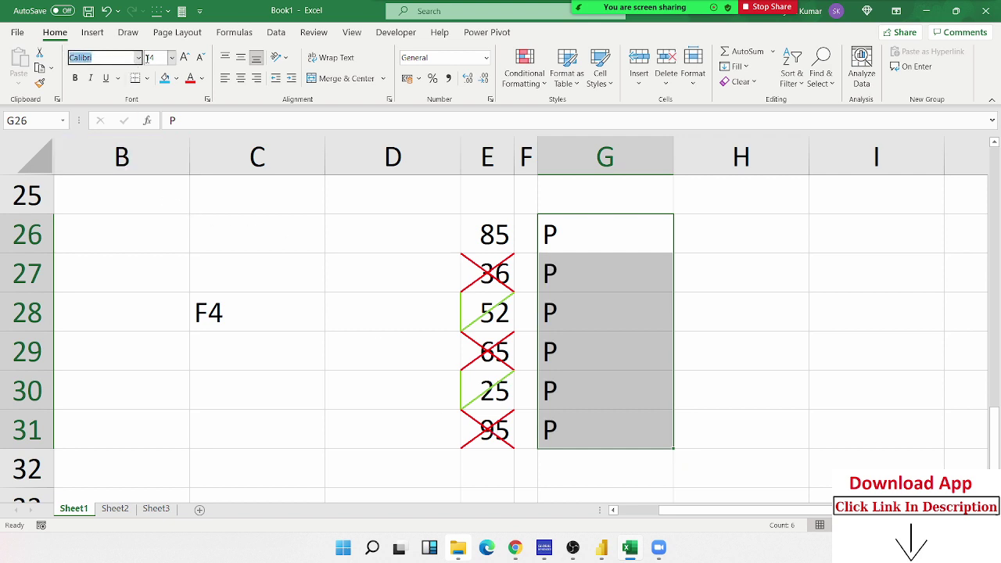
Set G26:G31 to Wingdings 2 so each P displays as a tick
{"action": "left_click", "coordinate": [140, 58]}
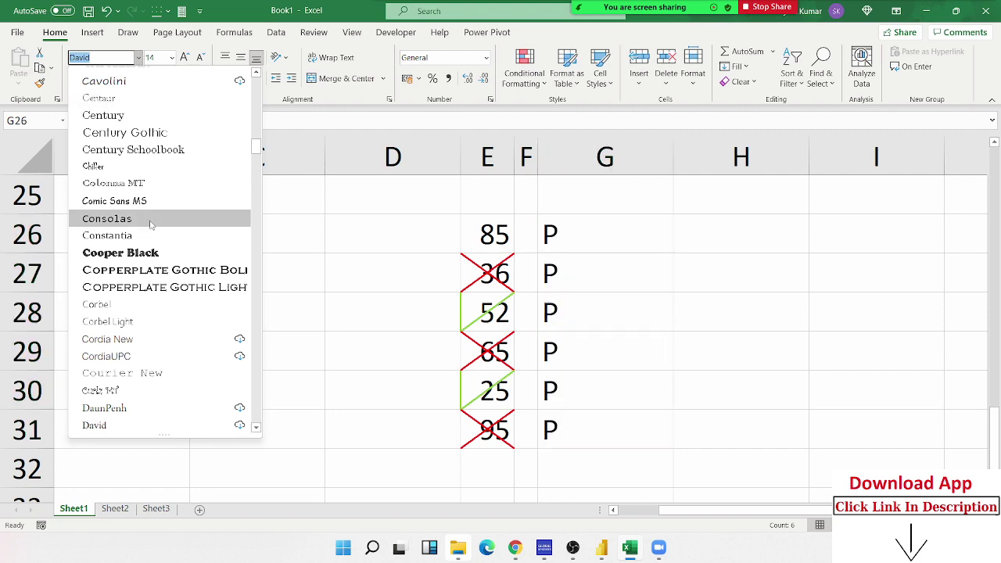
{"action": "scroll", "coordinate": [151, 225], "scroll_direction": "down", "scroll_amount": 4}
{"action": "left_click_drag", "start_coordinate": [256, 157], "coordinate": [256, 411]}
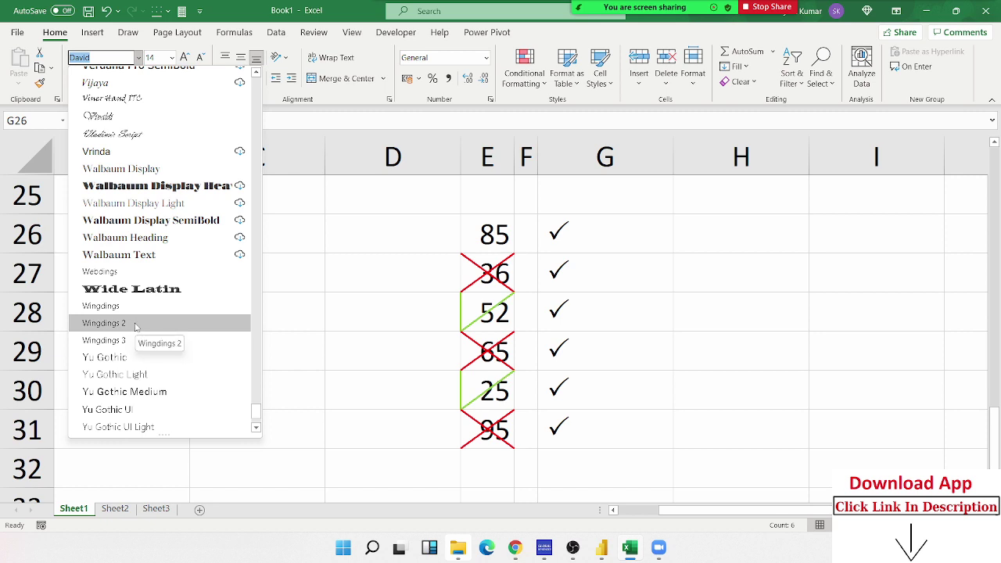
{"action": "left_click", "coordinate": [136, 323]}
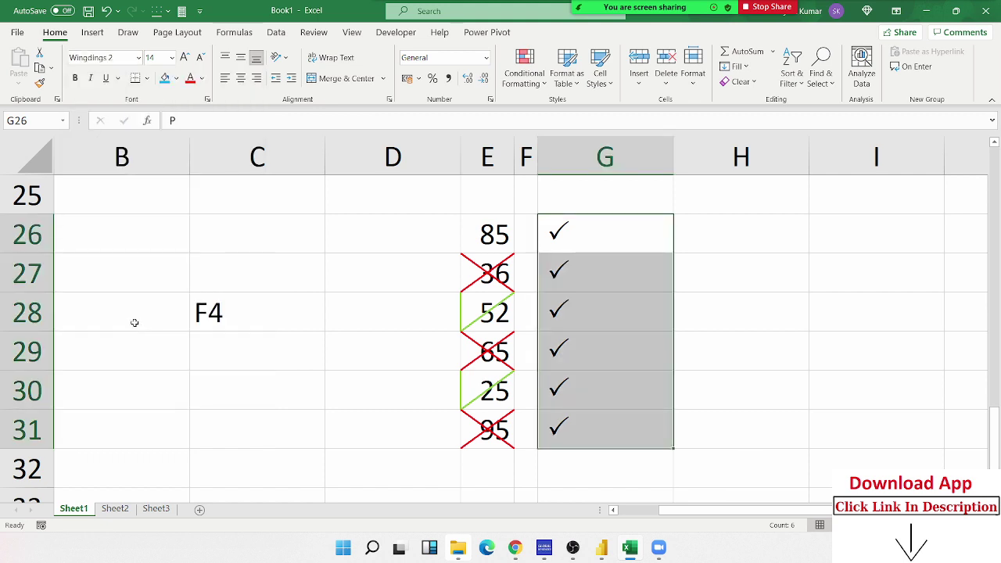
{"action": "left_click", "coordinate": [575, 305]}
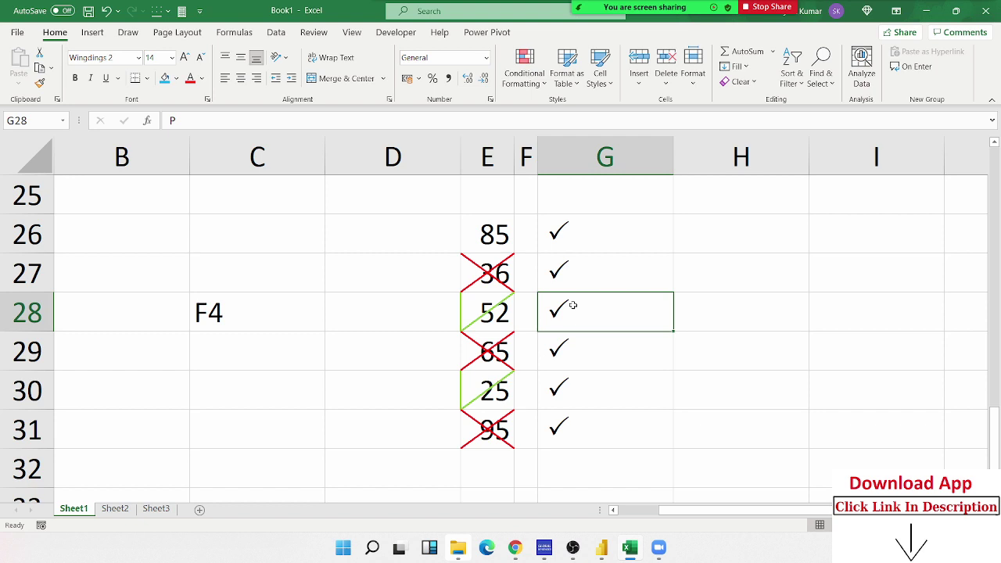
Replace the P in G28 and G30 with O so both show crosses
{"action": "key", "text": "BackSpace"}
{"action": "type", "text": "O"}
{"action": "key", "text": "Return"}
{"action": "key", "text": "Return"}
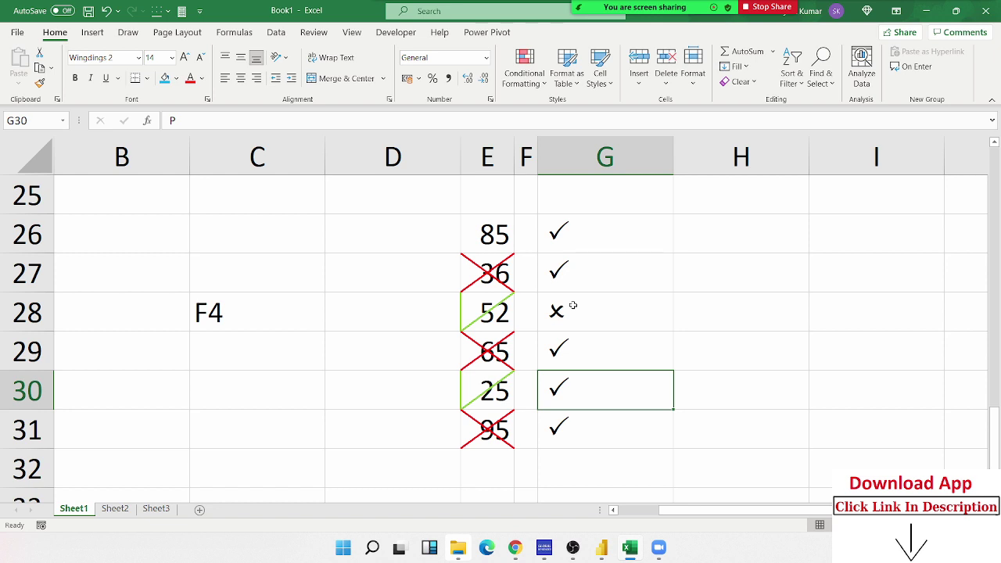
{"action": "key", "text": "BackSpace"}
{"action": "type", "text": "O"}
{"action": "key", "text": "ctrl+Return"}
{"action": "key", "text": "Up"}
{"action": "key", "text": "Up"}
{"action": "key", "text": "Up"}
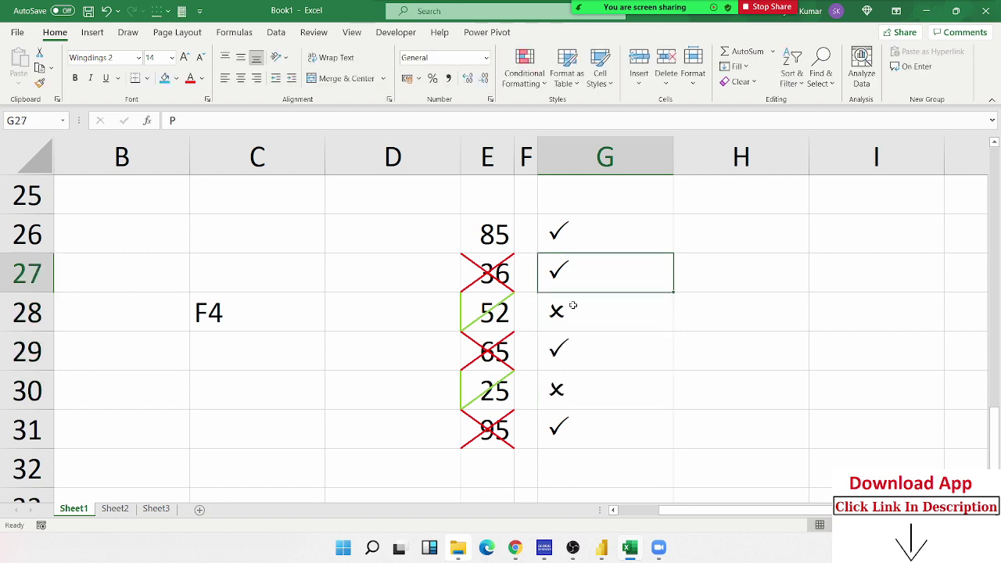
{"action": "key", "text": "Up"}
{"action": "key", "text": "ctrl+shift+Down"}
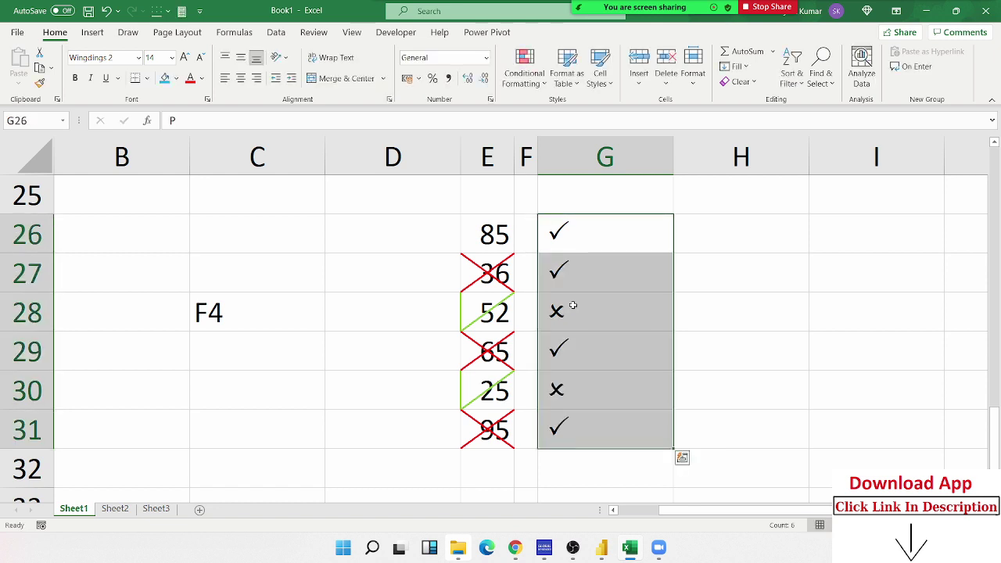
{"action": "key", "text": "Up"}
{"action": "key", "text": "Down"}
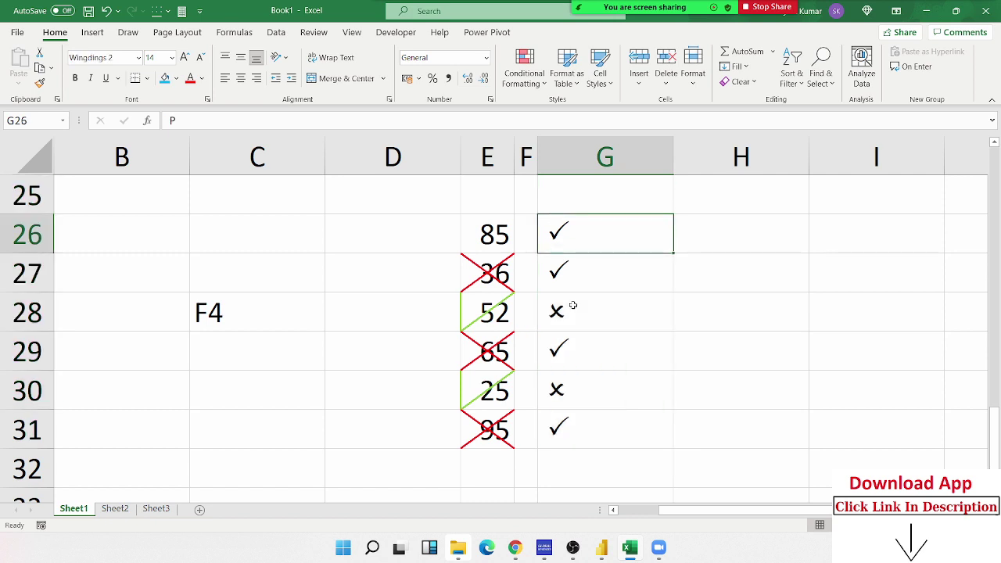
{"action": "key", "text": "Right"}
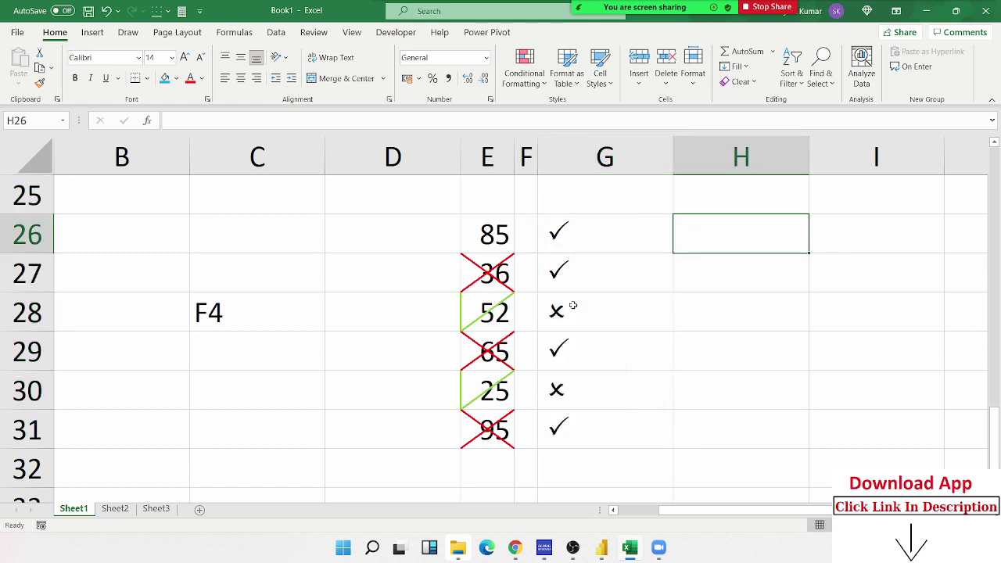
Type a sample name in H26, leaving its font unchanged
{"action": "type", "text": "Sujeet"}
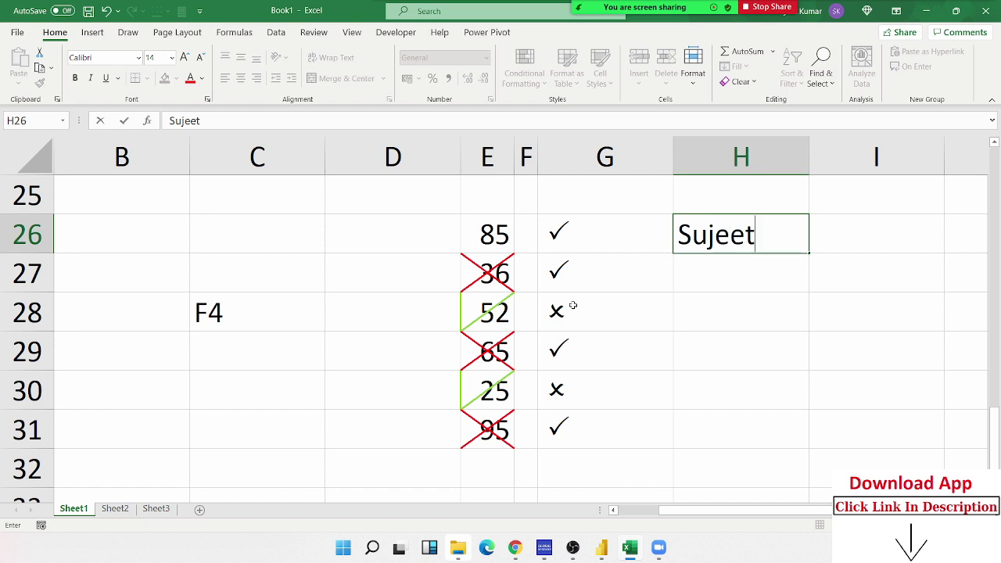
{"action": "key", "text": "Return"}
{"action": "key", "text": "Up"}
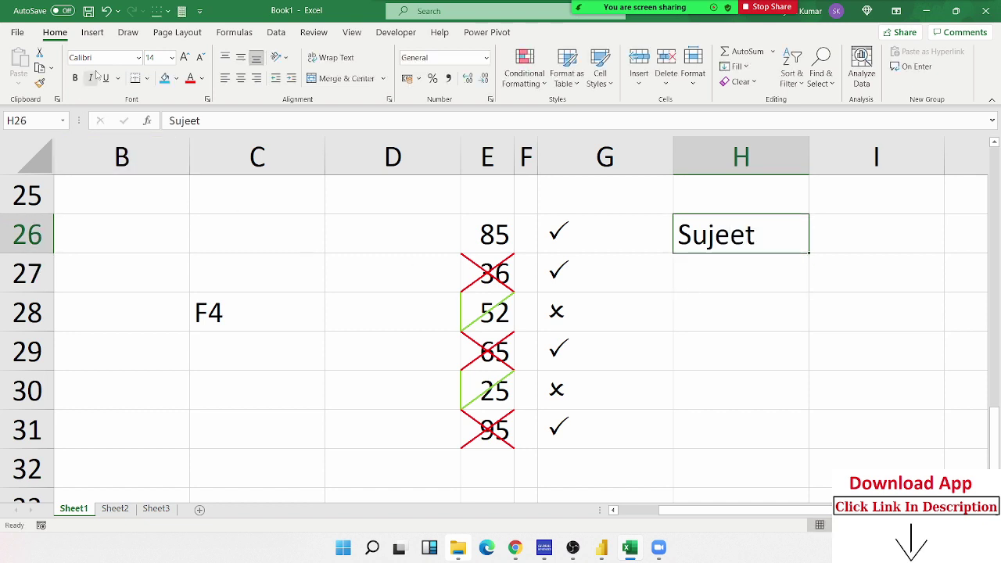
{"action": "left_click", "coordinate": [137, 58]}
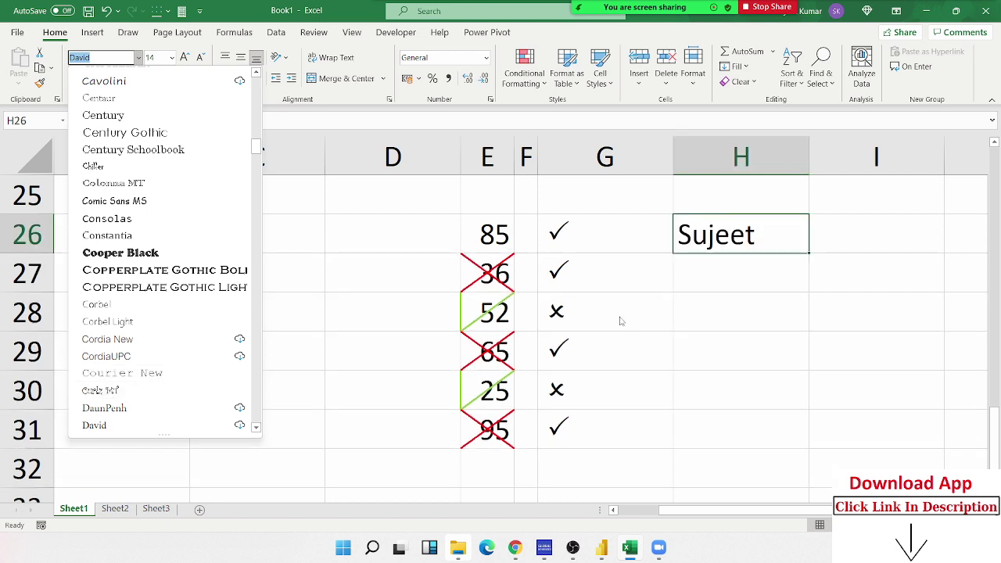
{"action": "key", "text": "Escape"}
Enter the letter P in H28 and O in H29
{"action": "left_click", "coordinate": [724, 275]}
{"action": "left_click", "coordinate": [724, 305]}
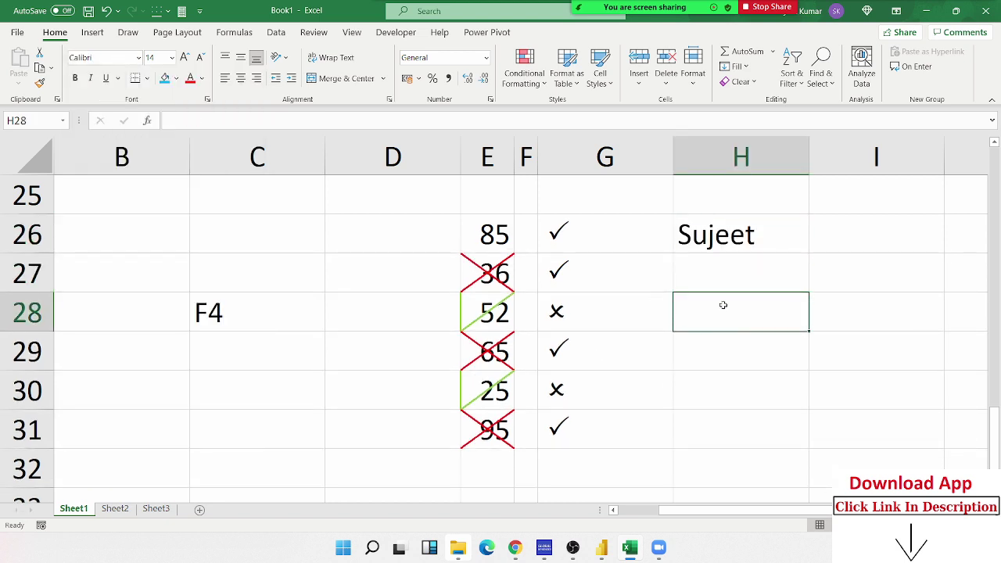
{"action": "type", "text": "P"}
{"action": "key", "text": "Return"}
{"action": "left_click", "coordinate": [728, 295]}
{"action": "left_click", "coordinate": [702, 344]}
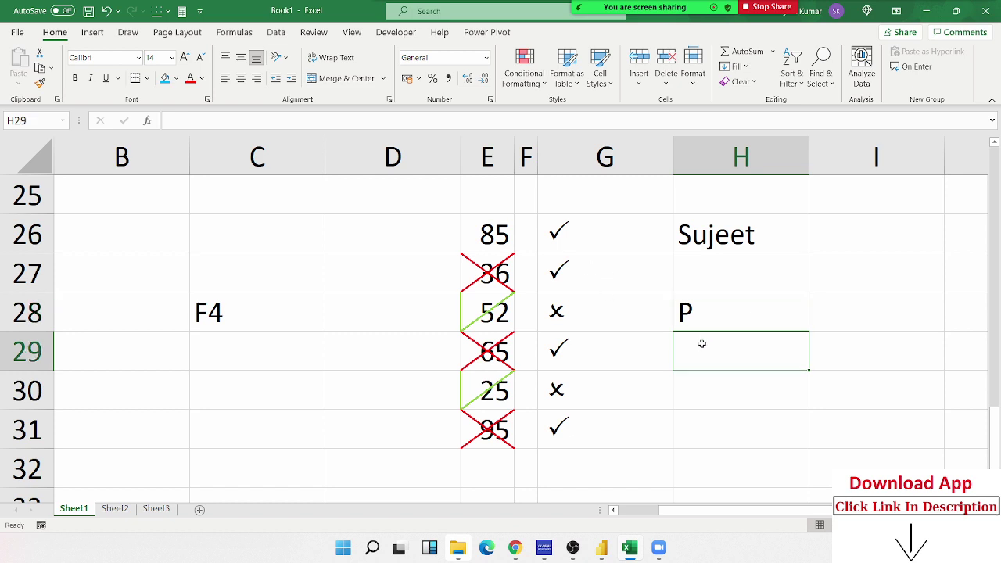
{"action": "type", "text": "O"}
{"action": "key", "text": "Return"}
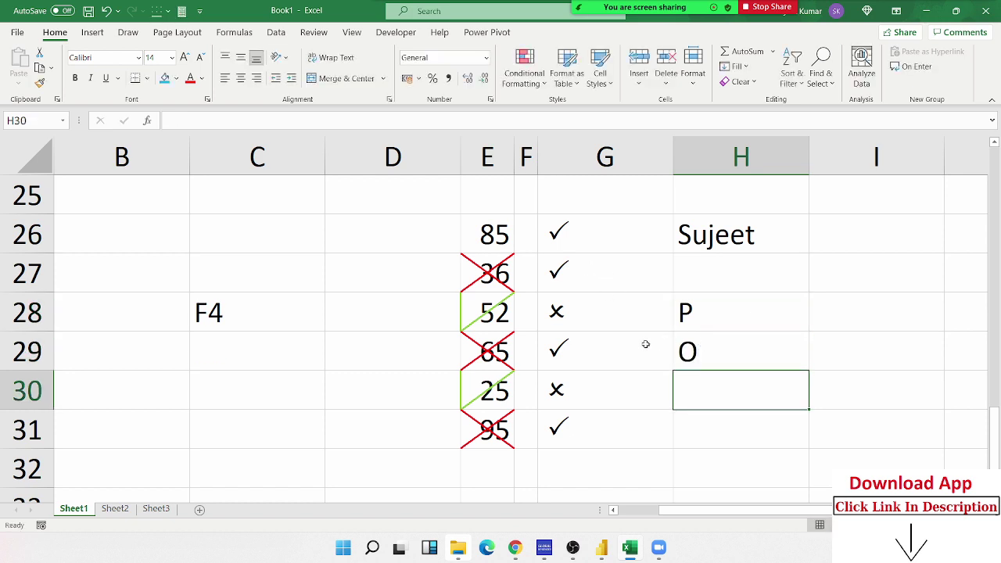
Set H28:H29 to Wingdings 2, turning P and O into a tick and cross
{"action": "left_click", "coordinate": [641, 345]}
{"action": "left_click_drag", "start_coordinate": [640, 344], "coordinate": [629, 321]}
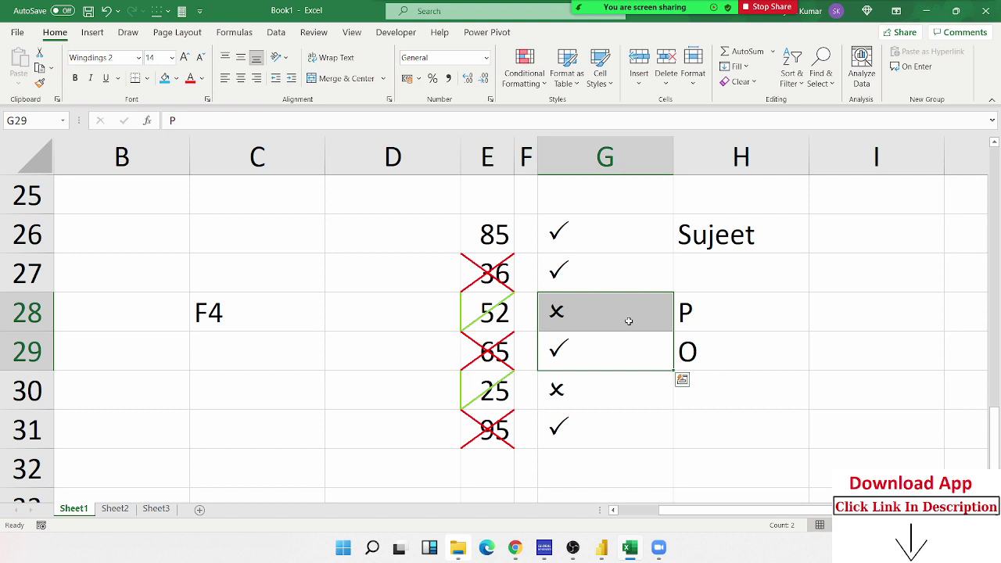
{"action": "left_click_drag", "start_coordinate": [710, 349], "coordinate": [714, 320]}
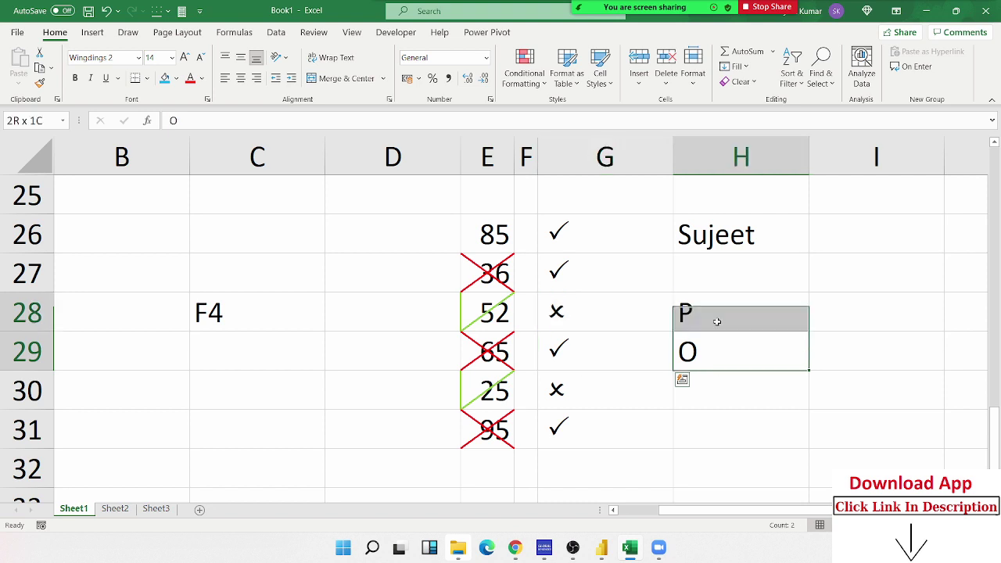
{"action": "left_click", "coordinate": [139, 57]}
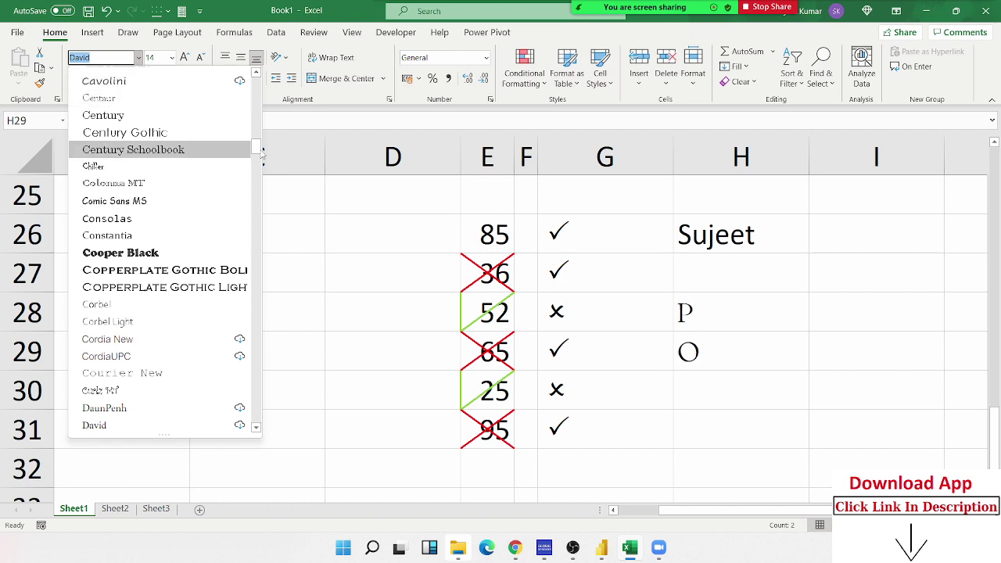
{"action": "left_click_drag", "start_coordinate": [256, 180], "coordinate": [244, 410]}
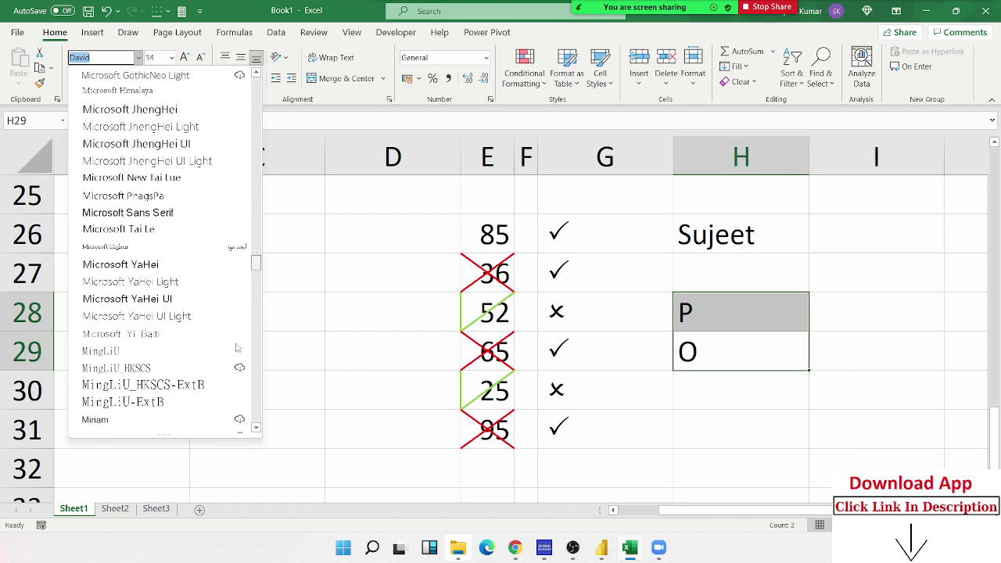
{"action": "scroll", "coordinate": [196, 396], "scroll_direction": "down", "scroll_amount": 1}
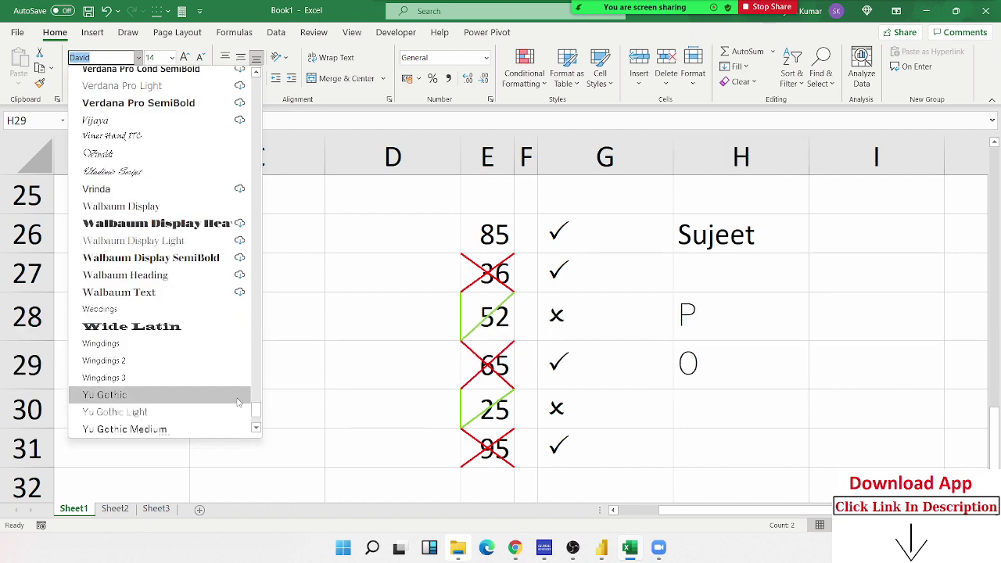
{"action": "scroll", "coordinate": [195, 391], "scroll_direction": "down", "scroll_amount": 3}
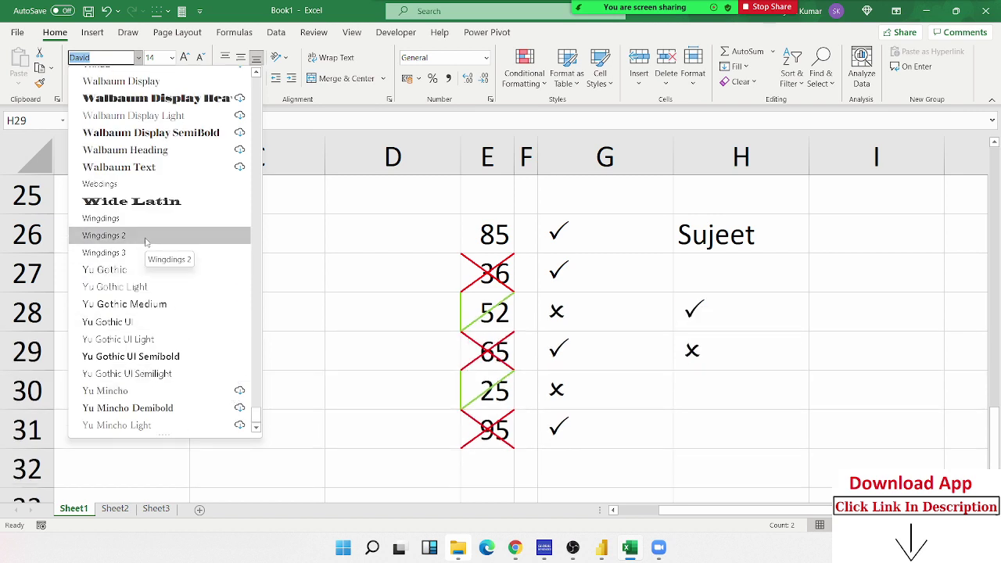
{"action": "left_click", "coordinate": [146, 235]}
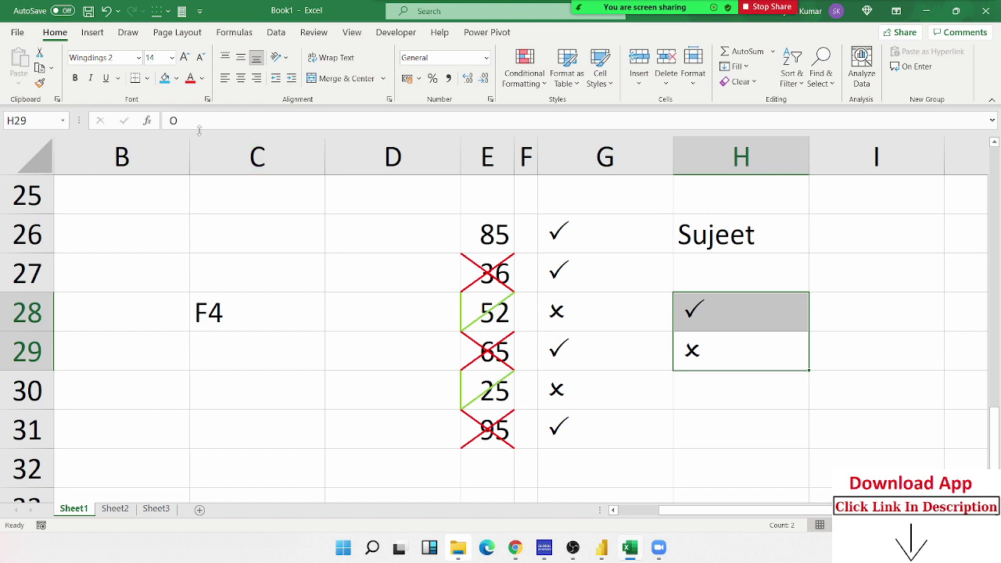
{"action": "left_click", "coordinate": [712, 317]}
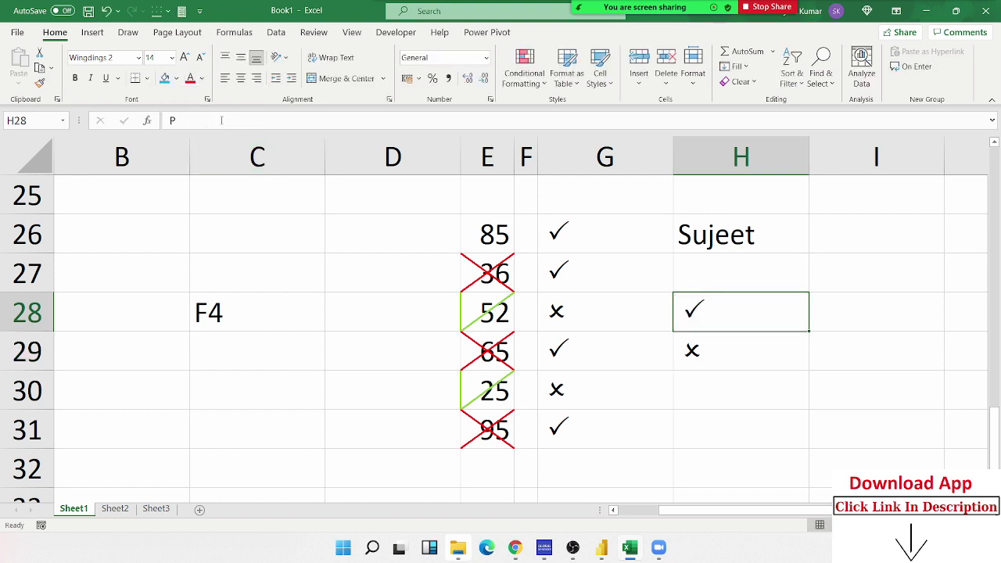
{"action": "left_click", "coordinate": [123, 121]}
{"action": "key", "text": "Down"}
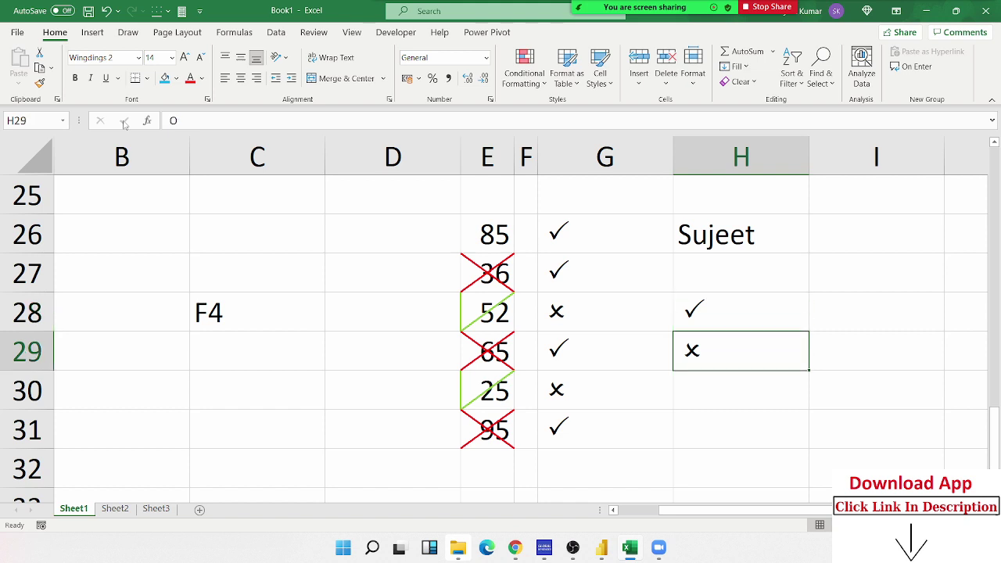
{"action": "key", "text": "Up"}
{"action": "key", "text": "Down"}
{"action": "key", "text": "Down"}
{"action": "key", "text": "Up"}
{"action": "key", "text": "Up"}
{"action": "key", "text": "Down"}
{"action": "key", "text": "Up"}
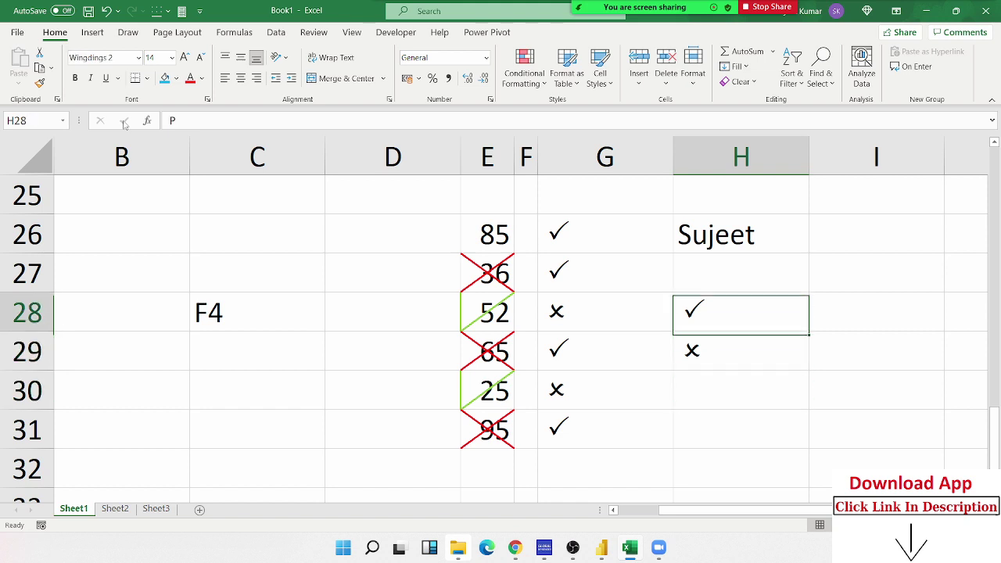
{"action": "key", "text": "Down"}
{"action": "key", "text": "Down"}
{"action": "key", "text": "Up"}
{"action": "key", "text": "Up"}
{"action": "key", "text": "Down"}
{"action": "key", "text": "Up"}
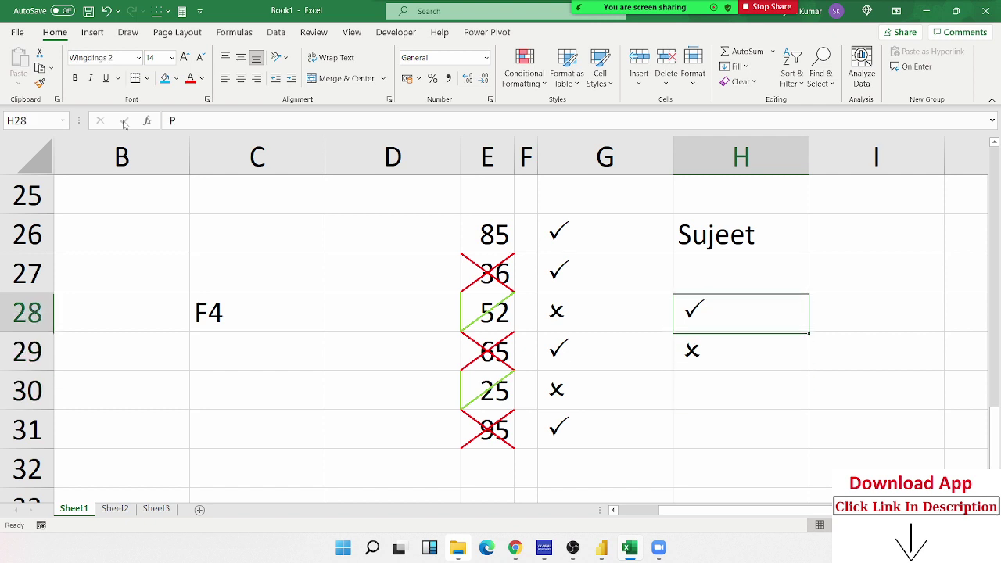
{"action": "key", "text": "Down"}
{"action": "key", "text": "Up"}
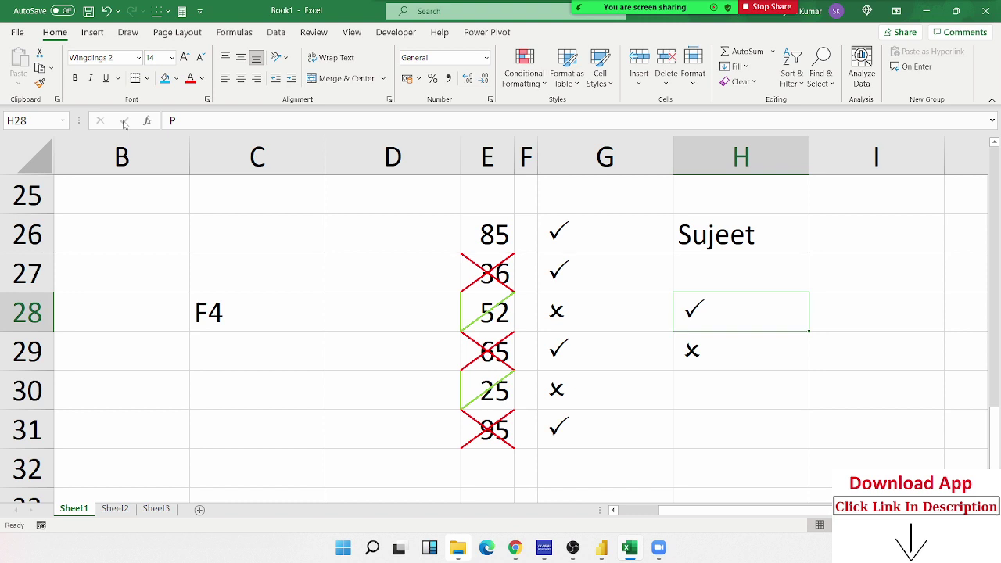
With H31:H32 selected, browse the Insert Symbol dialog's font list and close it unused
{"action": "left_click_drag", "start_coordinate": [772, 468], "coordinate": [782, 442]}
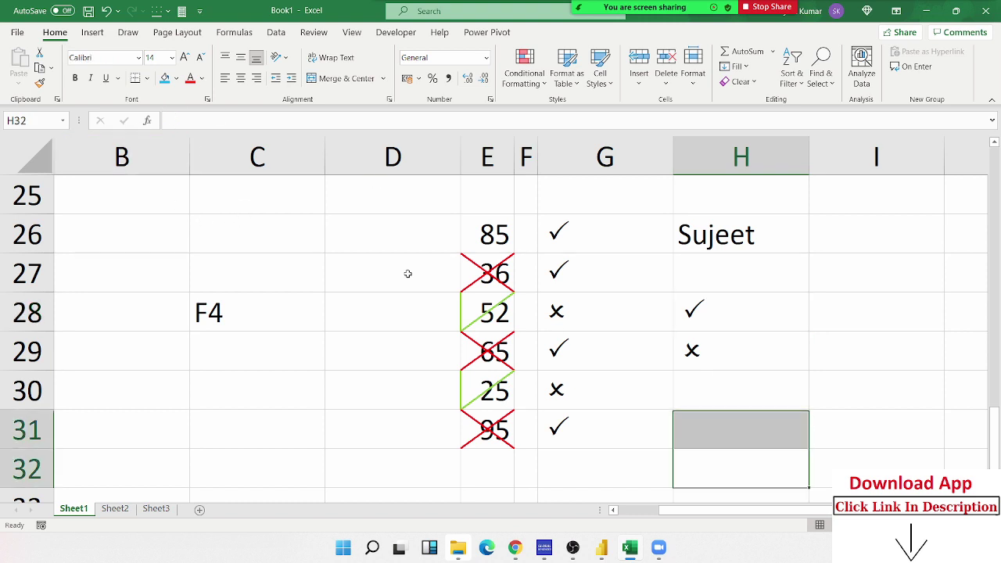
{"action": "left_click", "coordinate": [92, 32]}
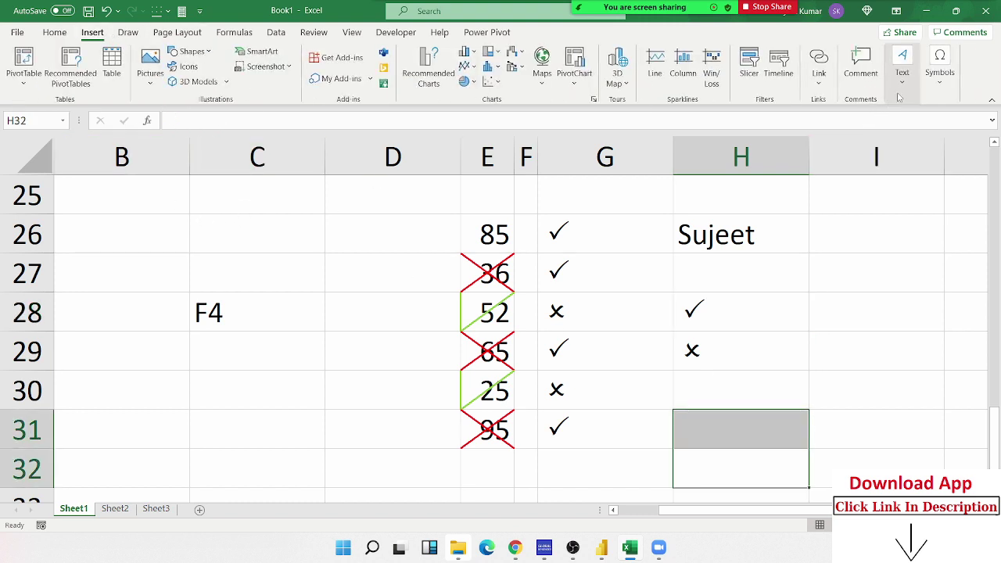
{"action": "left_click", "coordinate": [939, 79]}
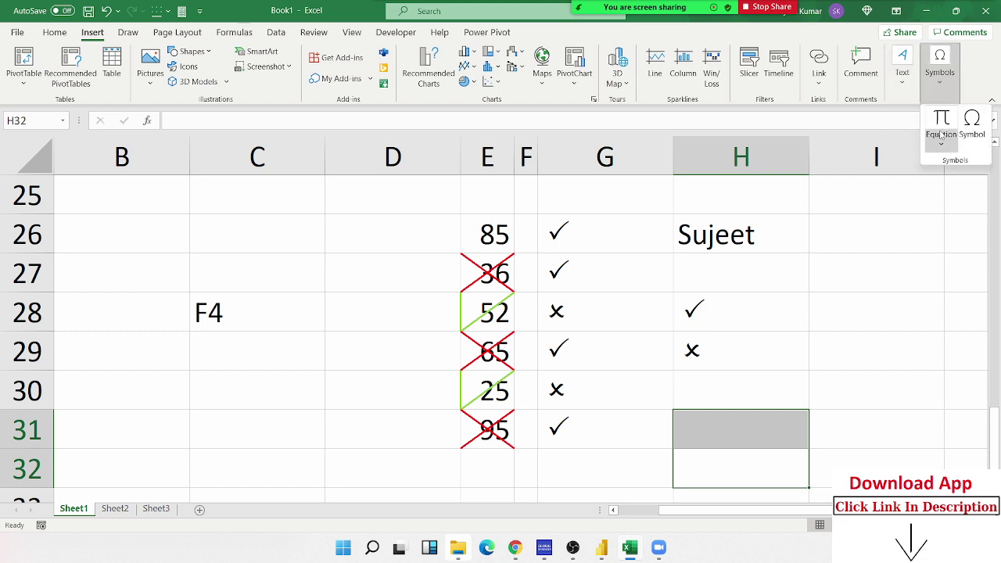
{"action": "left_click", "coordinate": [973, 126]}
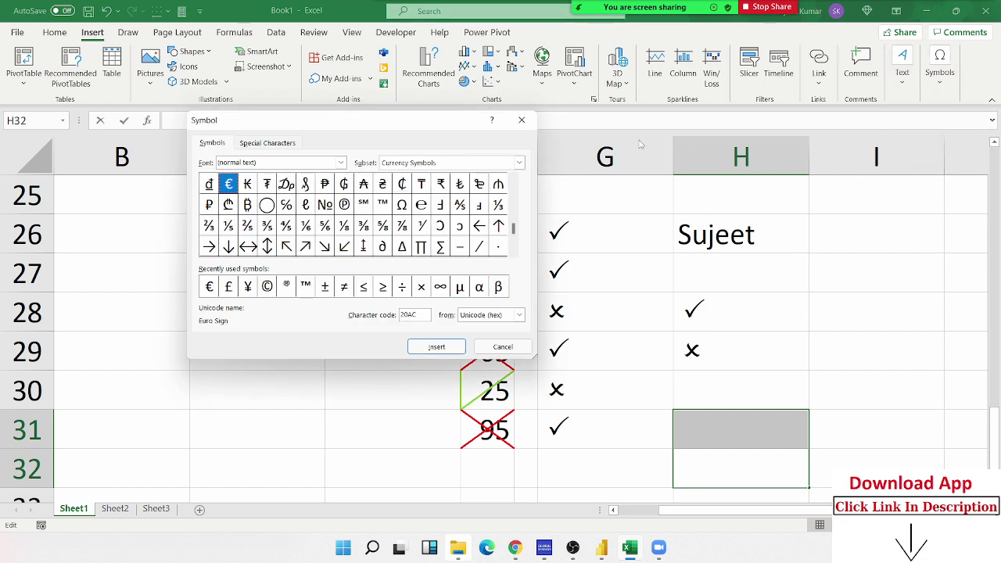
{"action": "left_click", "coordinate": [340, 162]}
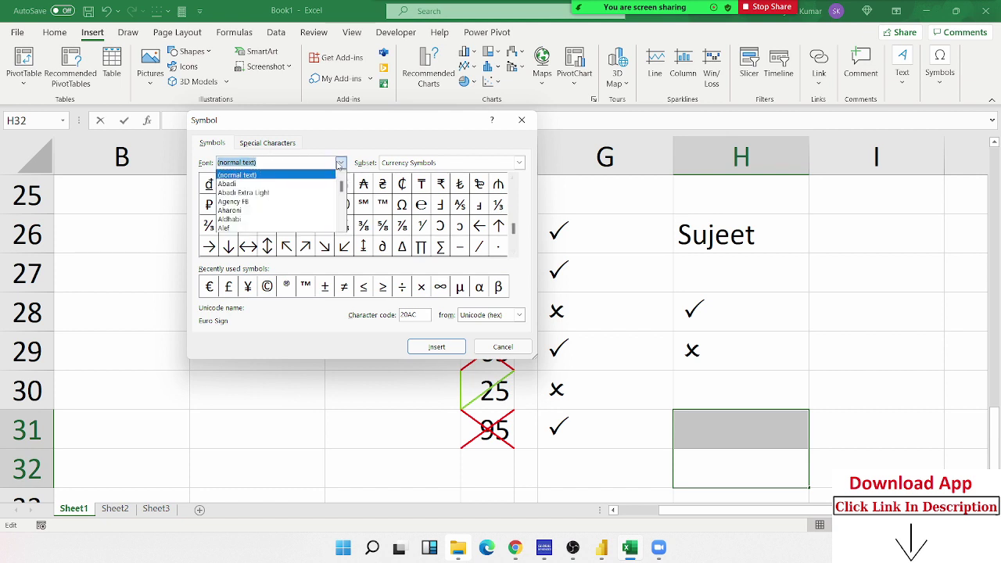
{"action": "left_click", "coordinate": [387, 145]}
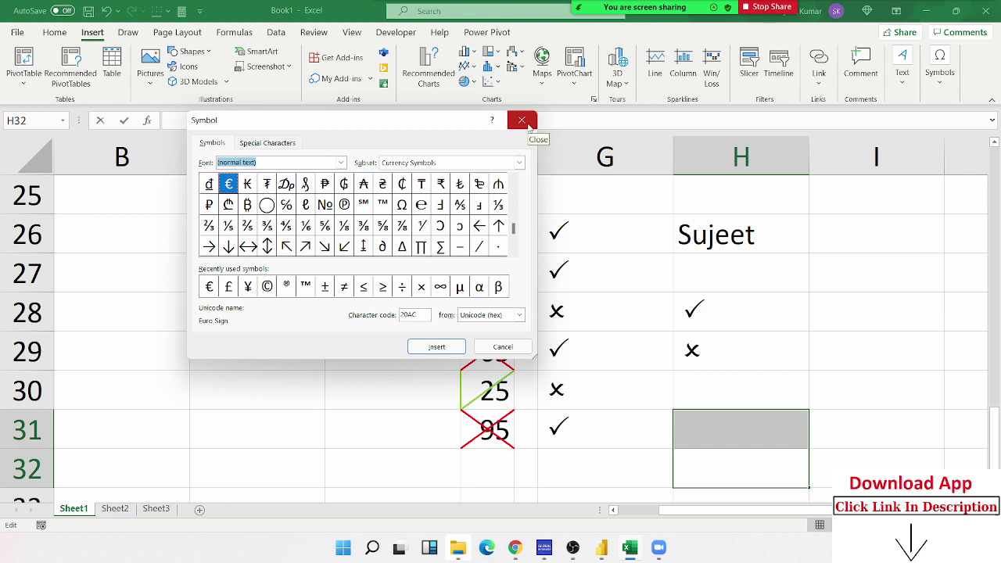
{"action": "left_click", "coordinate": [528, 126]}
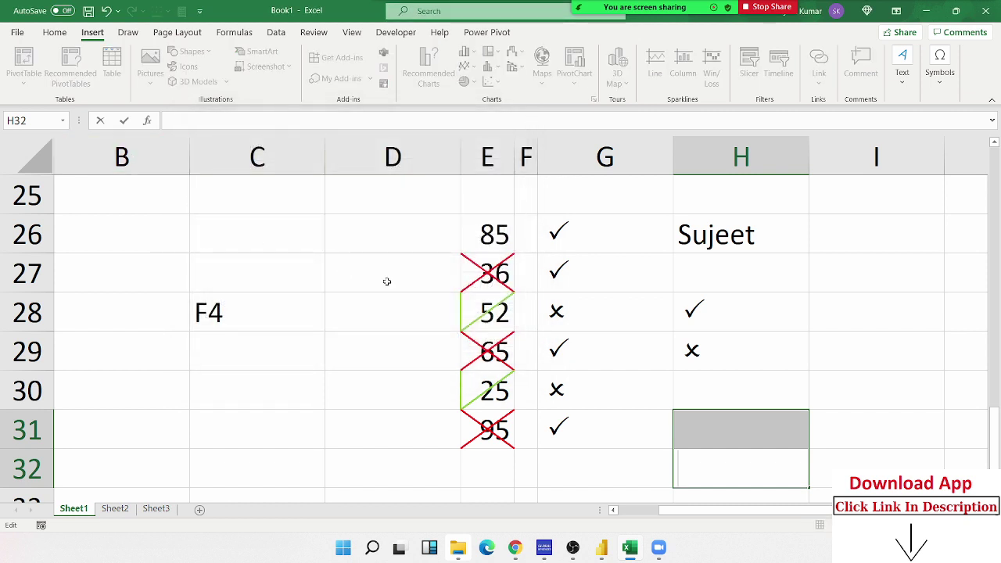